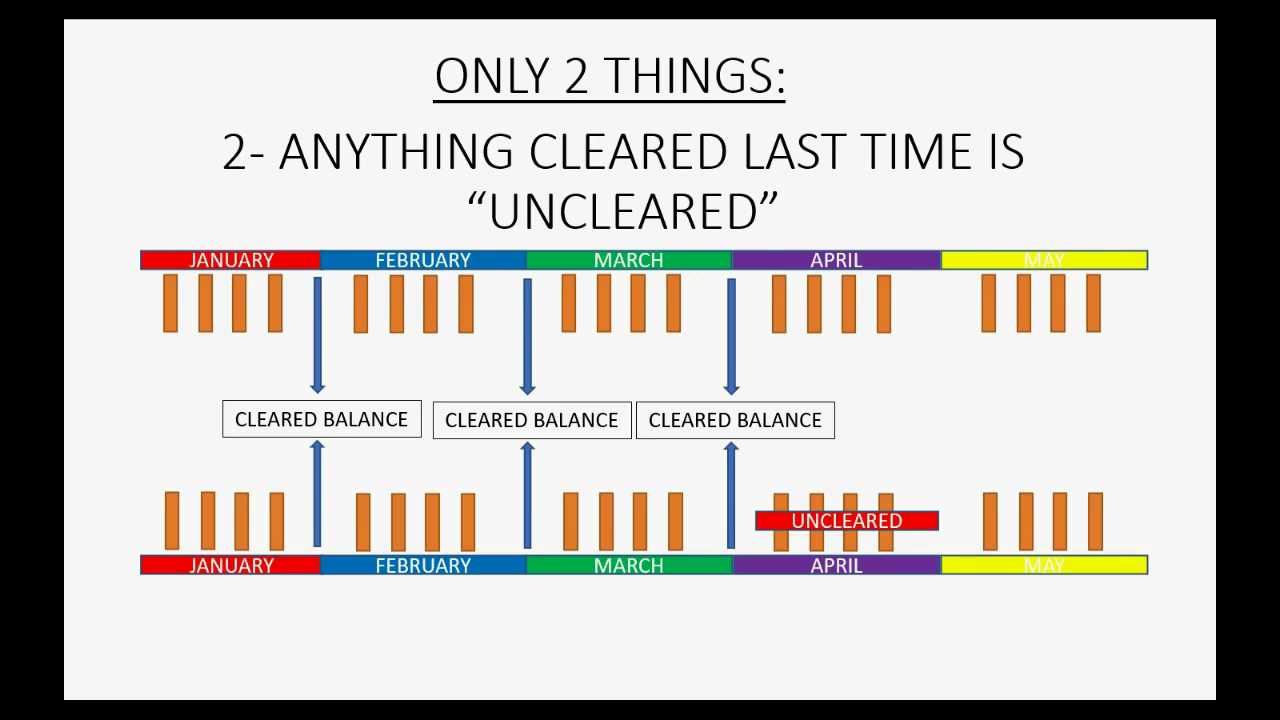
key(Right)
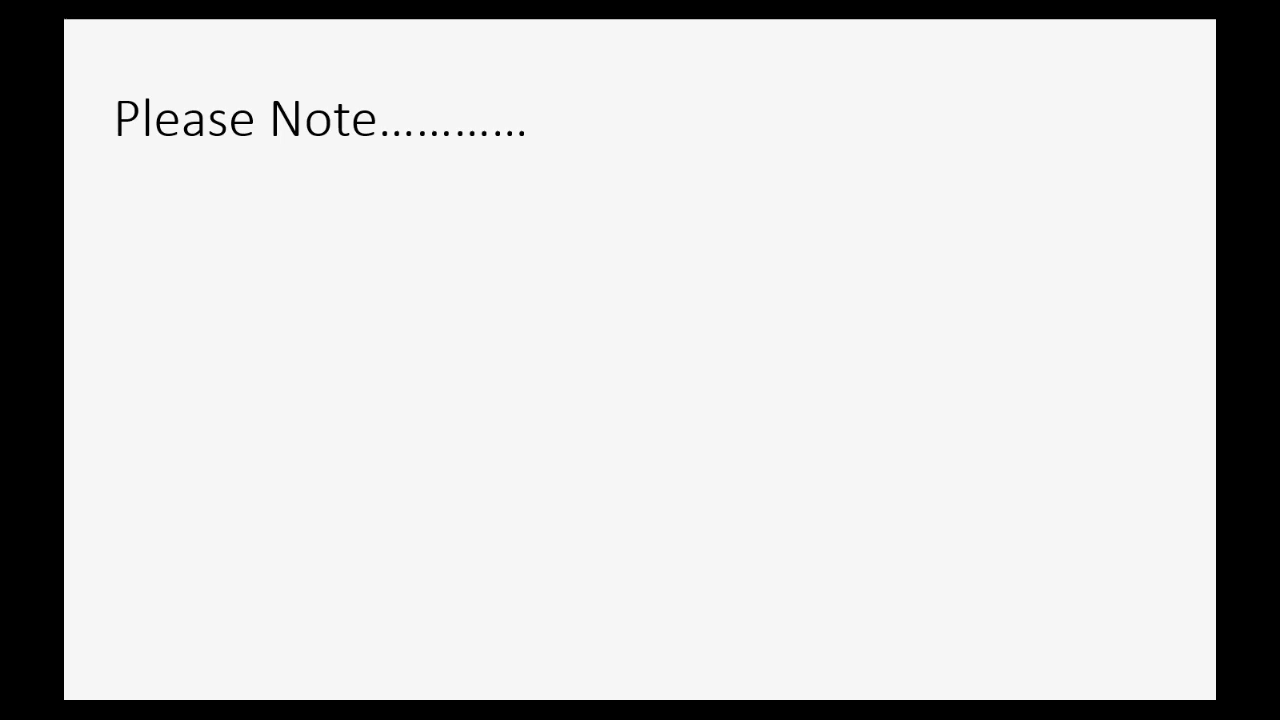
click(857, 340)
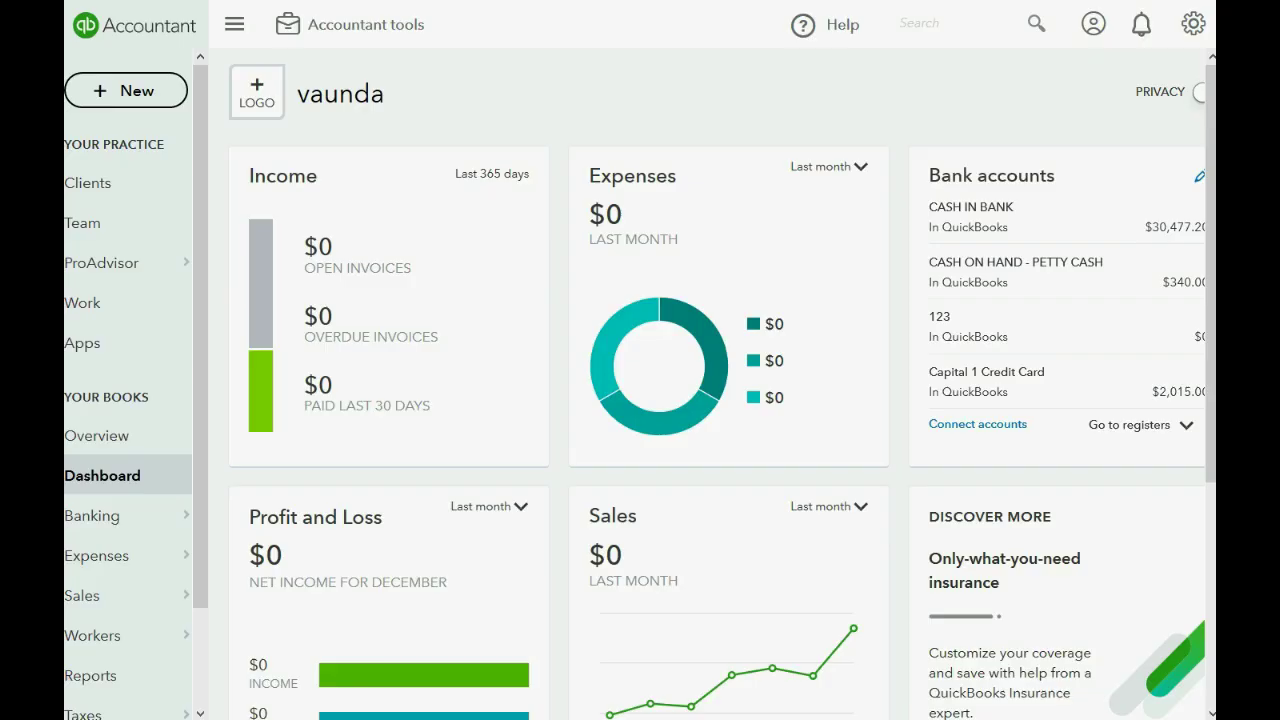
- Open the custom Trial Balance - all report, drill into the CASH IN BANK balance, and review its transactions through the 05/31/2017 reconcile adjustment
click(234, 678)
click(110, 682)
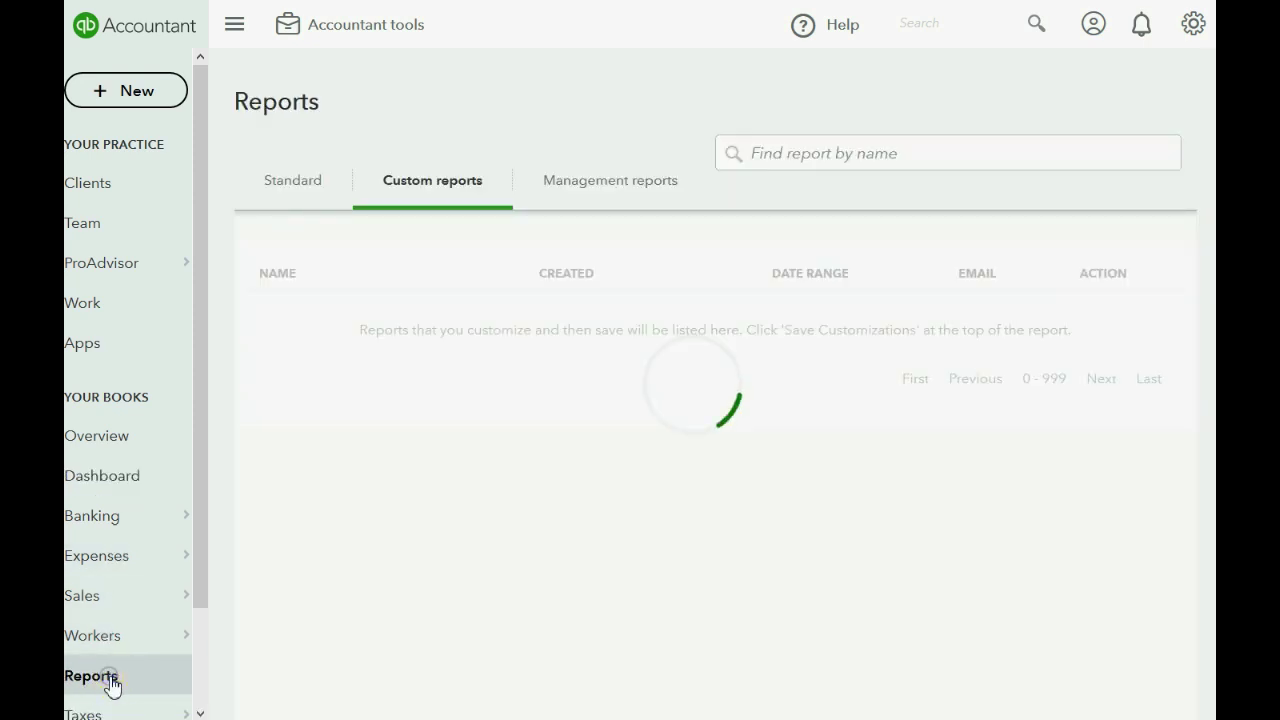
click(298, 567)
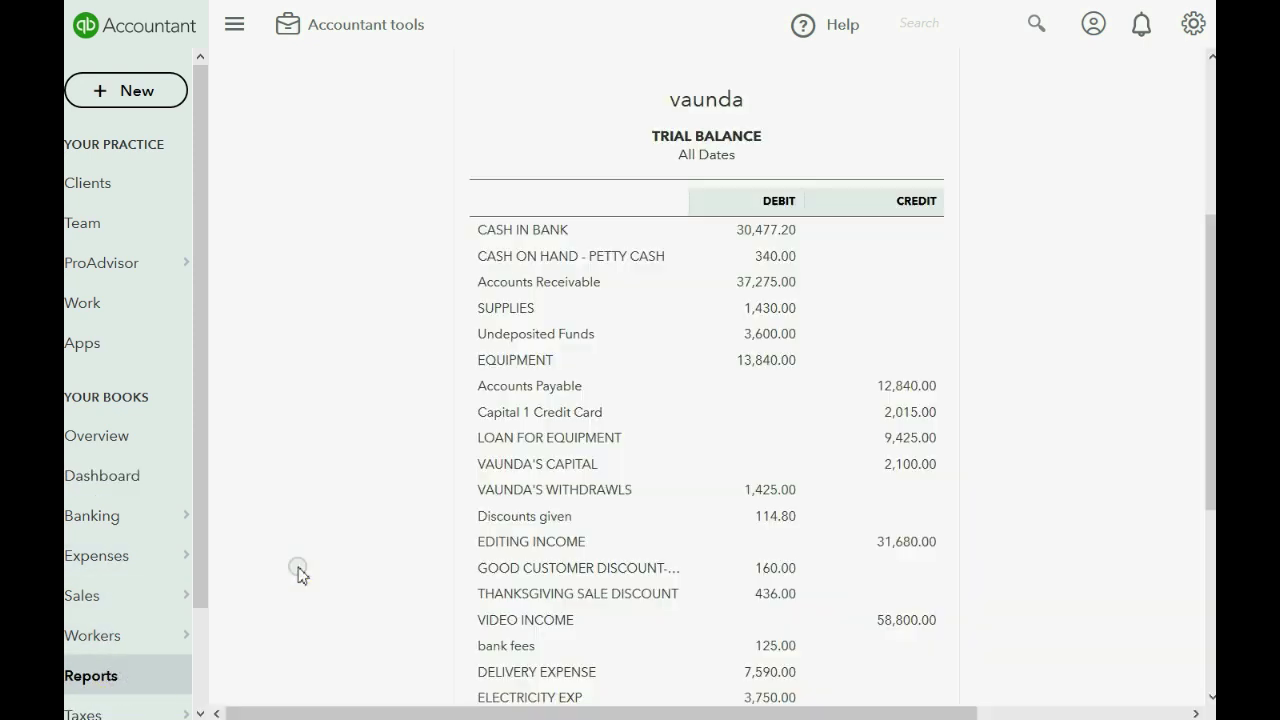
click(763, 233)
scroll(762, 238, down, 10)
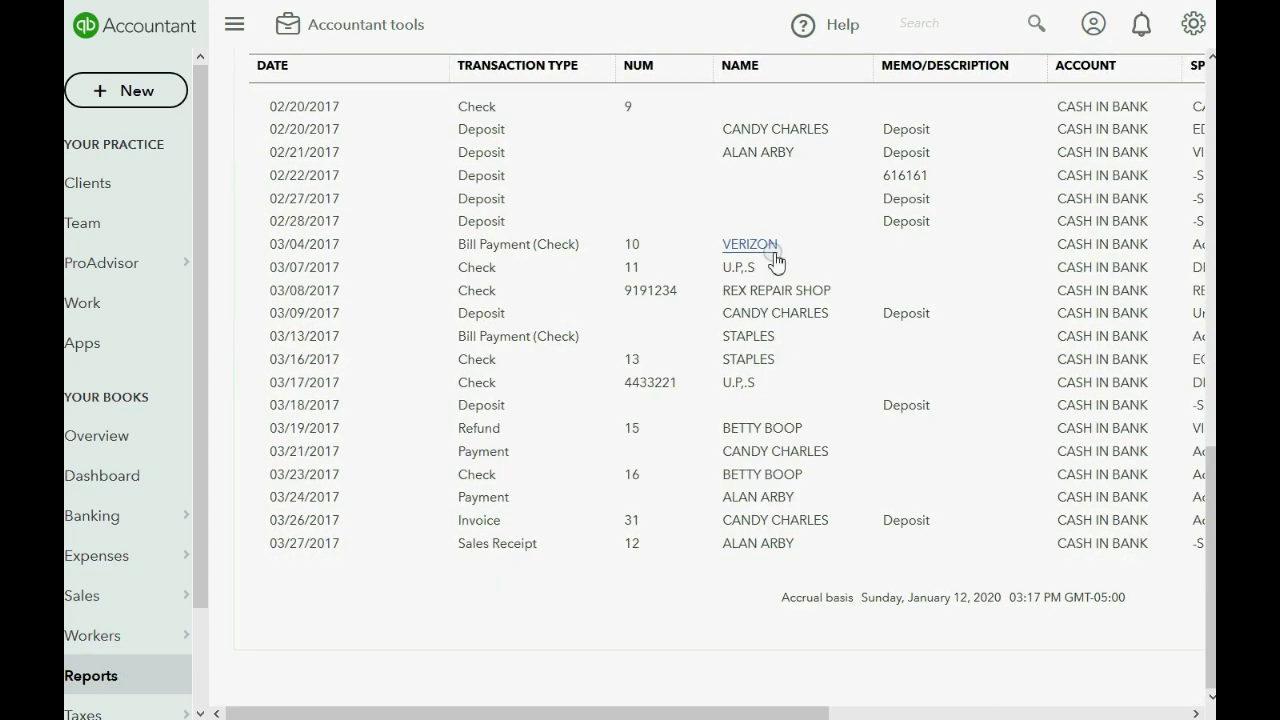
scroll(775, 260, down, 10)
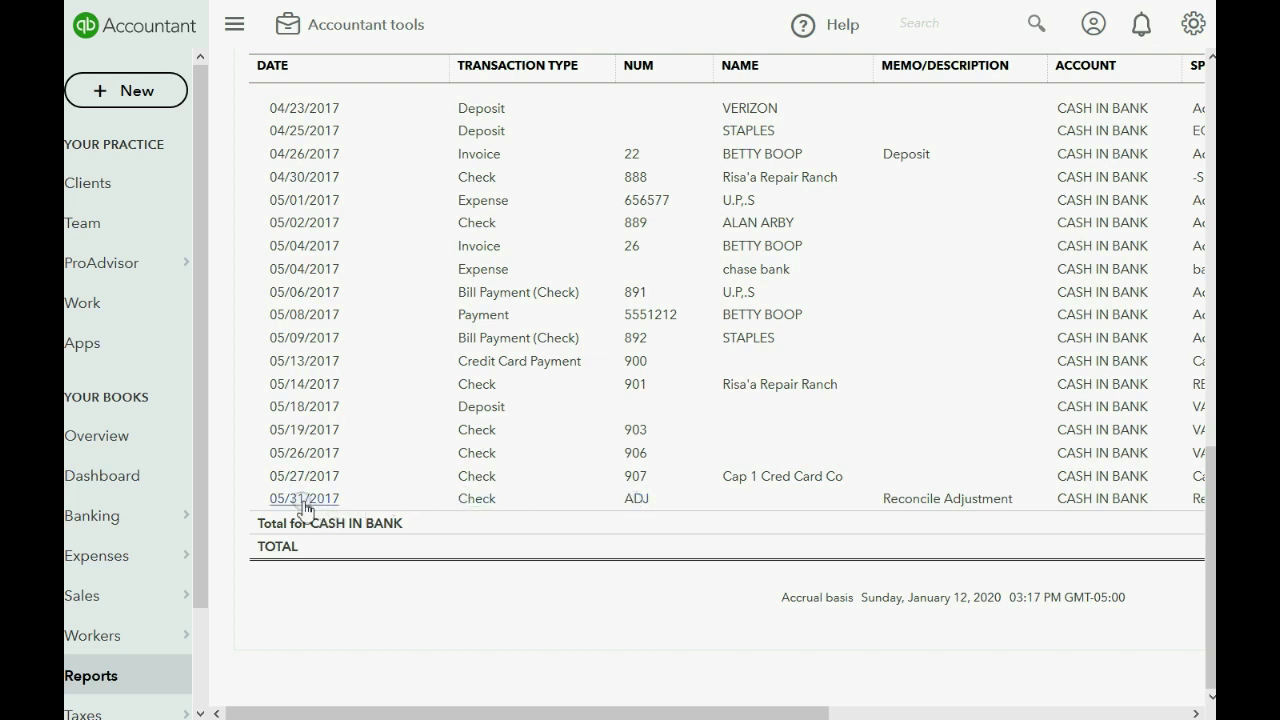
drag(534, 712, 540, 543)
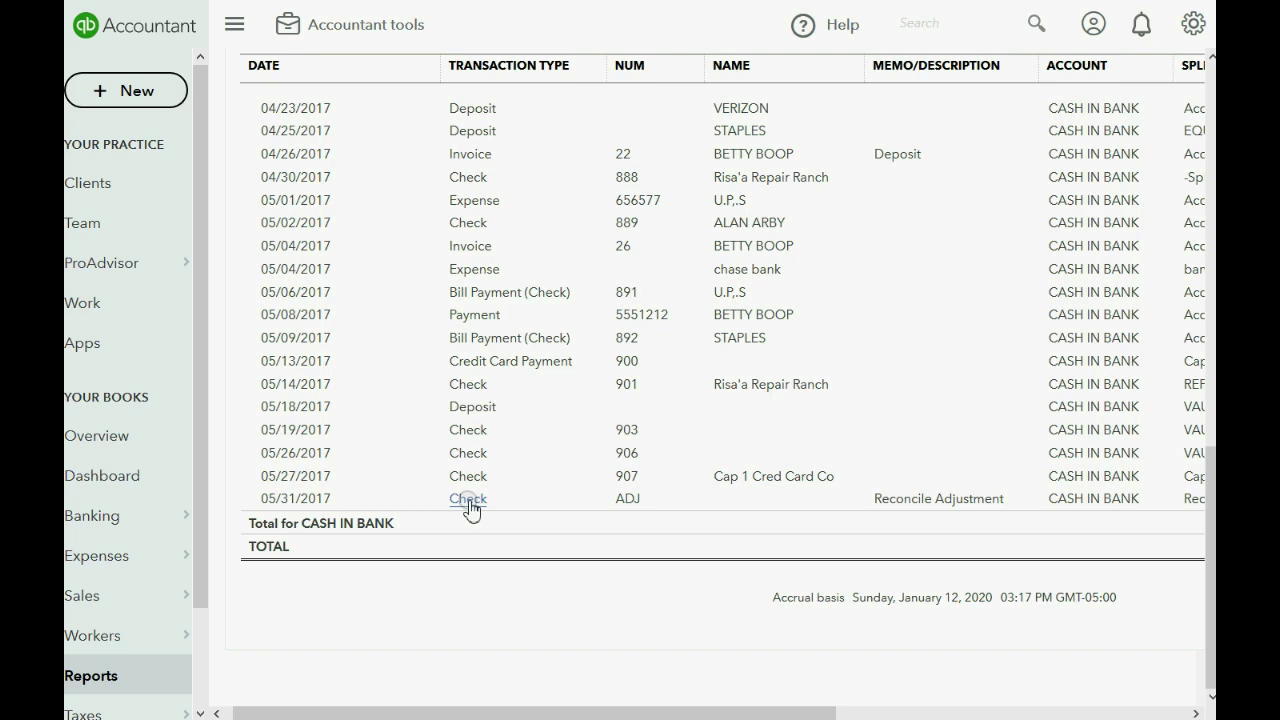
- Open the reconciliation history by account for CASH IN BANK and expand the 2017 reconciliations
click(1193, 25)
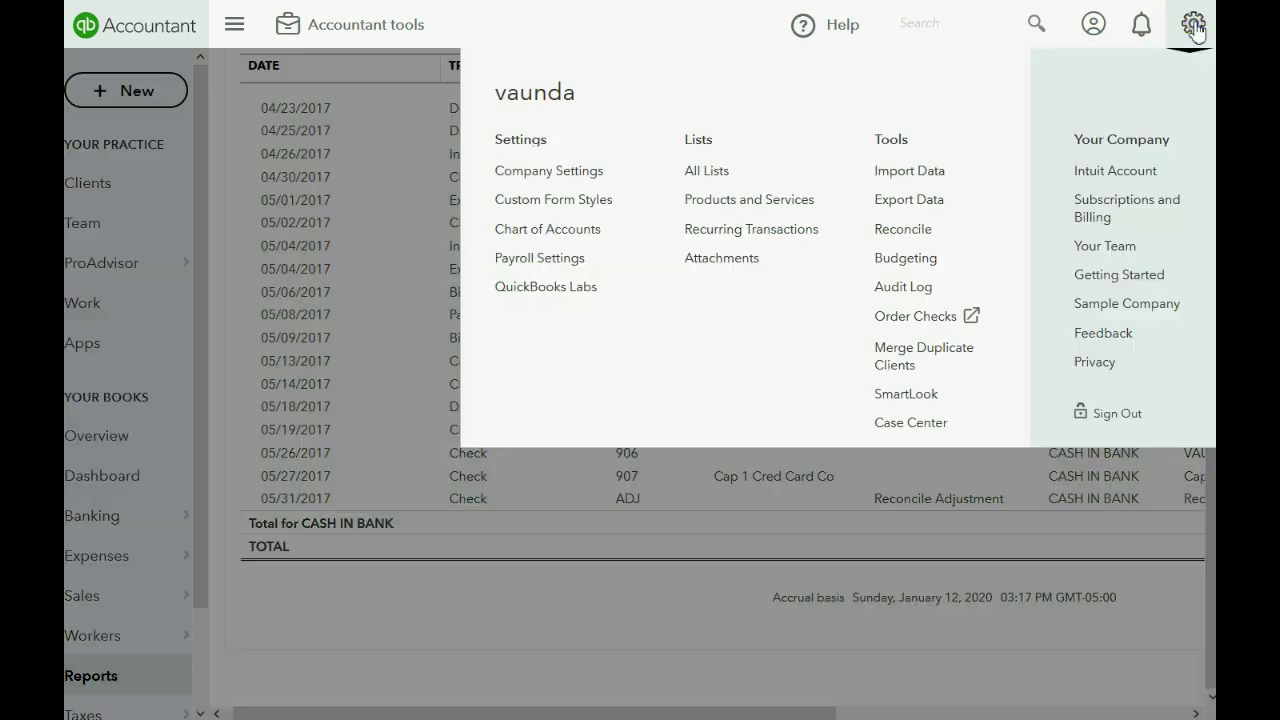
click(893, 229)
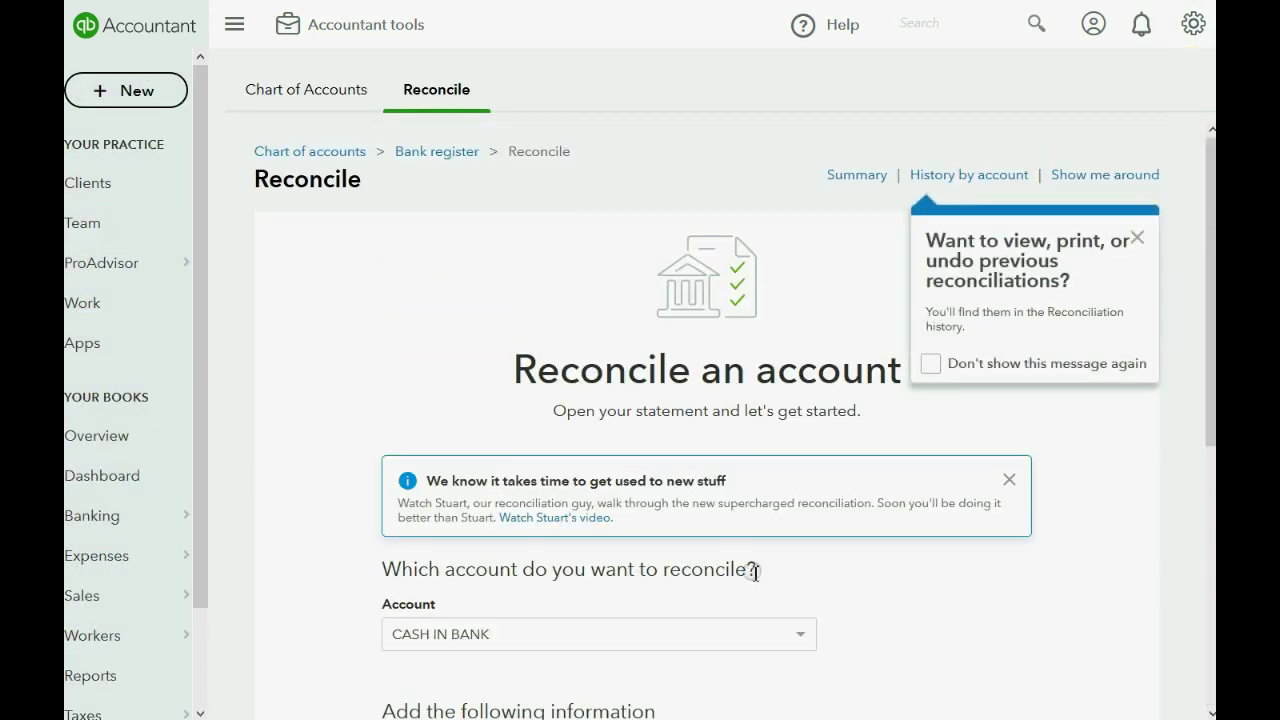
click(1137, 238)
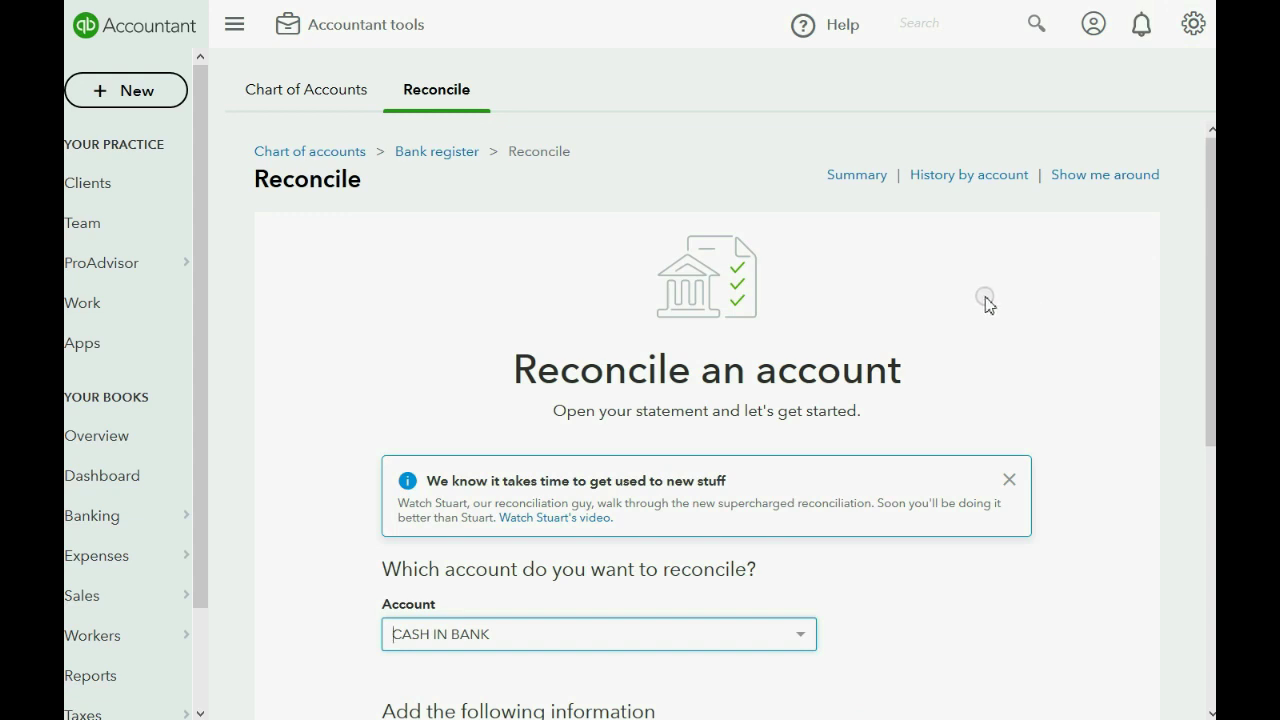
click(966, 177)
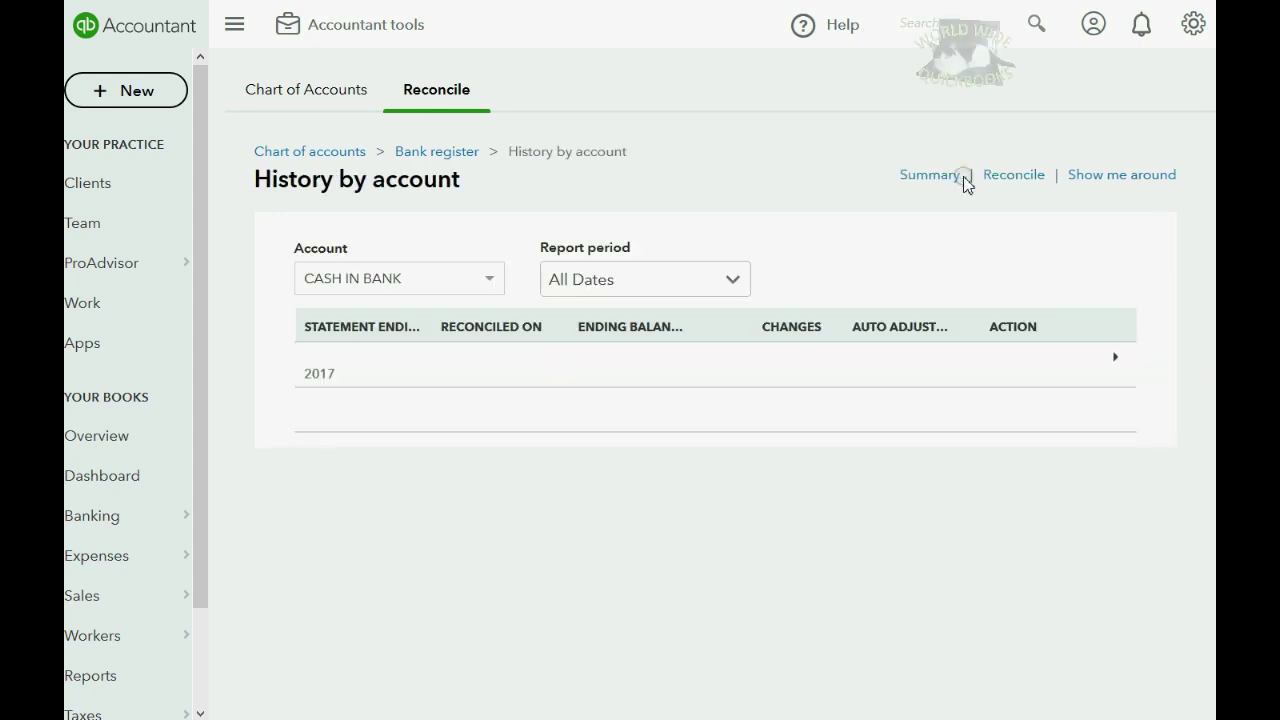
click(667, 373)
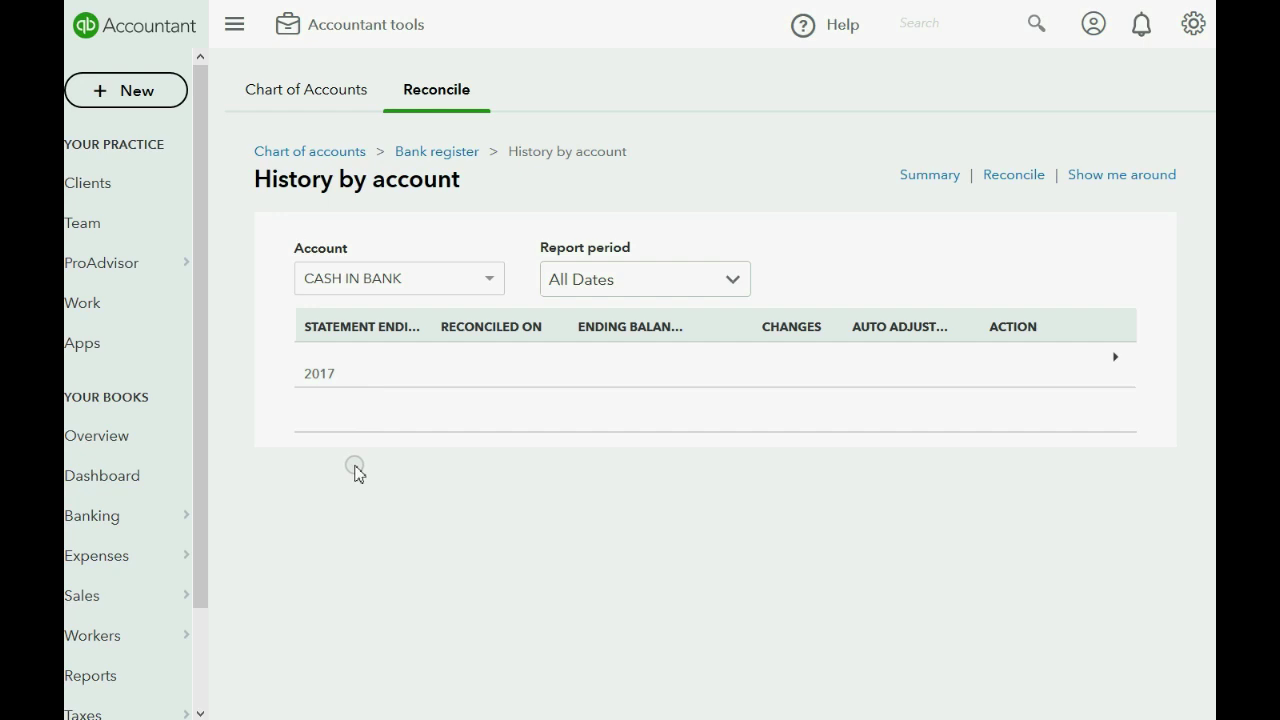
click(1114, 362)
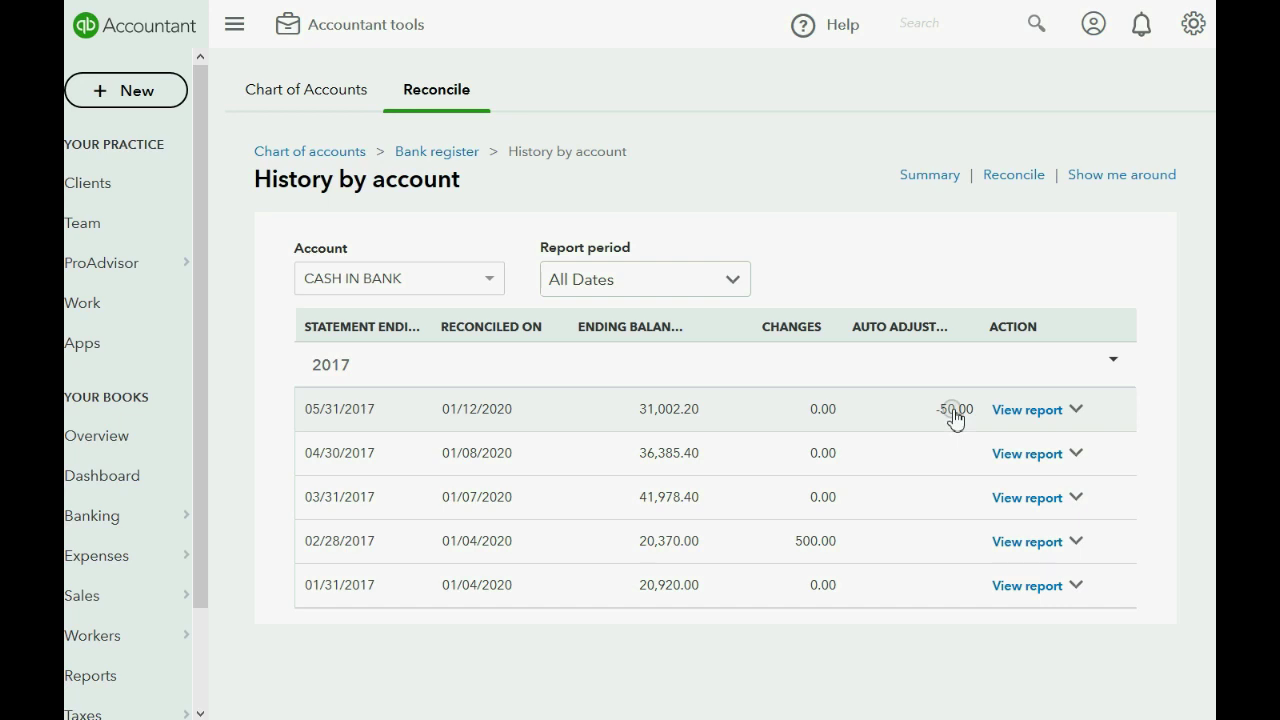
- Undo the CASH IN BANK reconciliation for the statement ending 05/31/2017, reviewing the listed consequences before confirming
click(1078, 411)
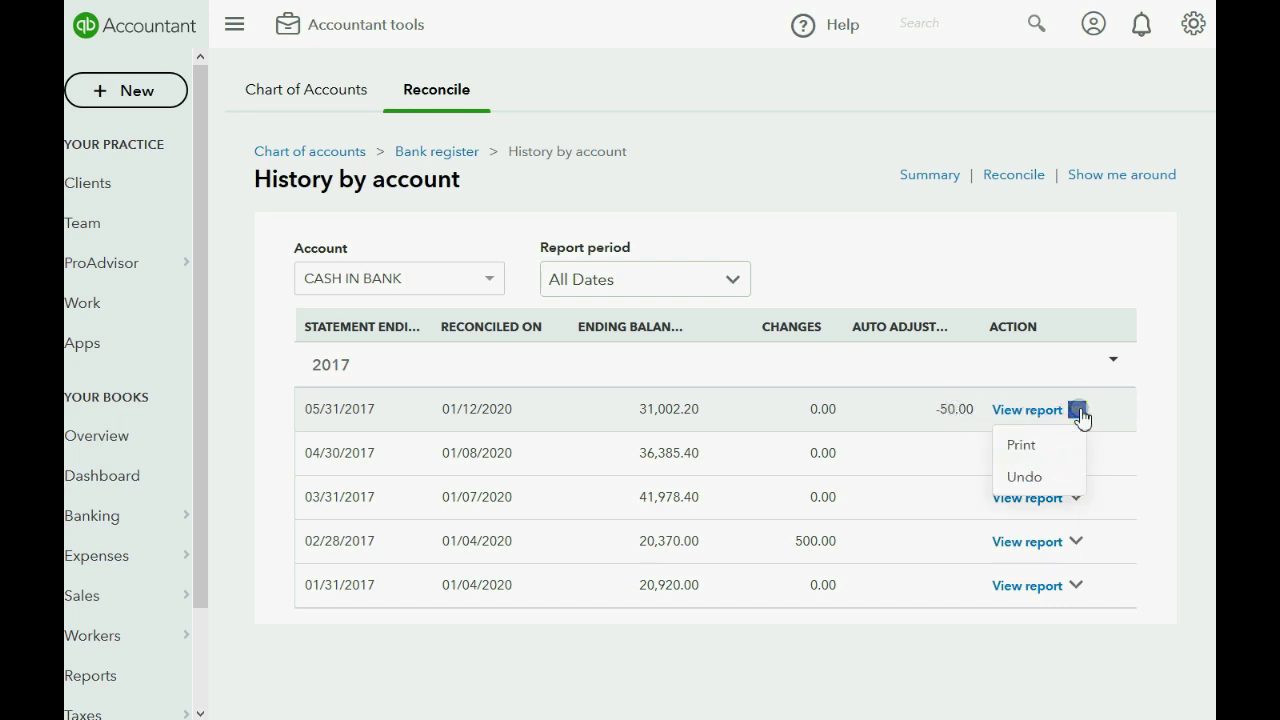
click(1027, 478)
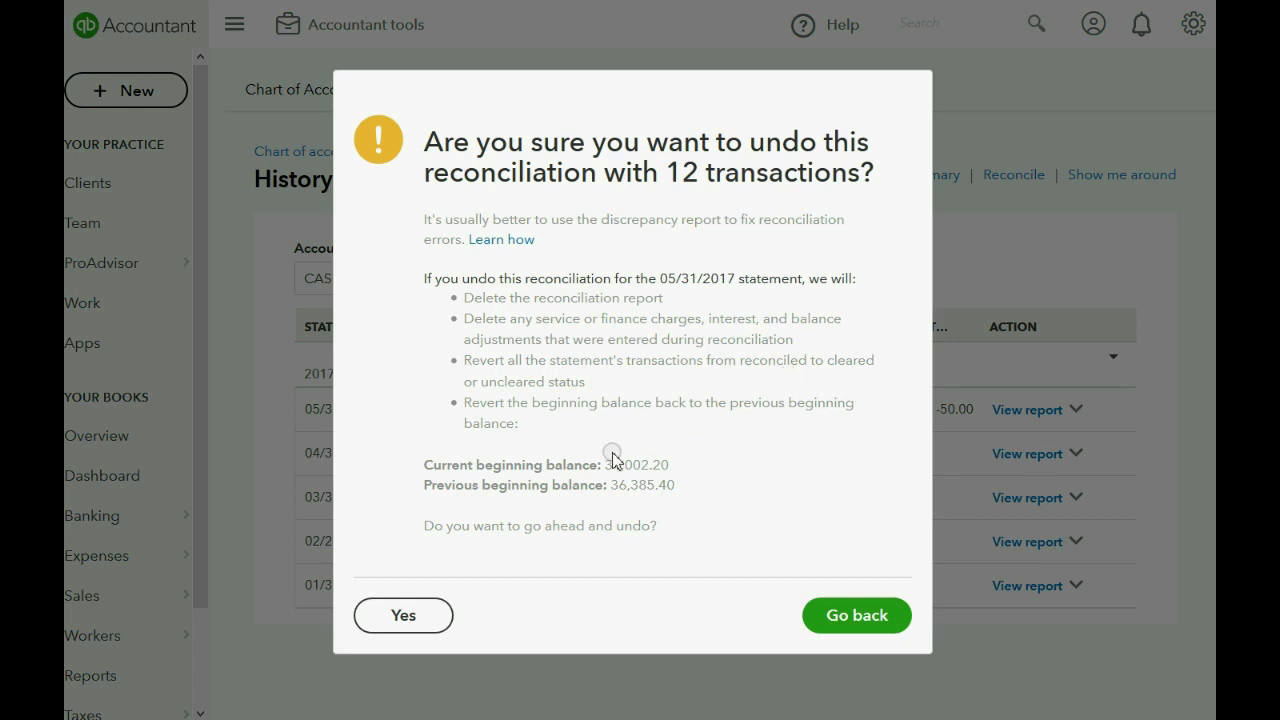
drag(542, 438, 468, 298)
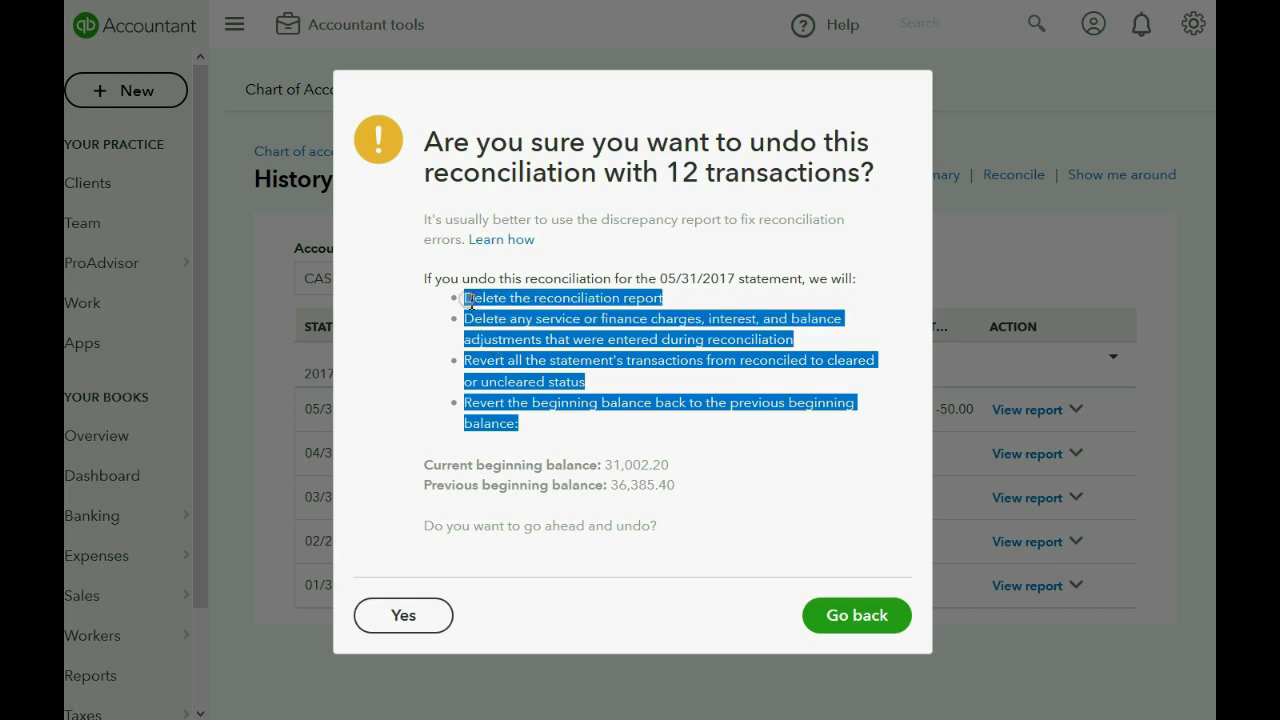
click(382, 378)
click(398, 615)
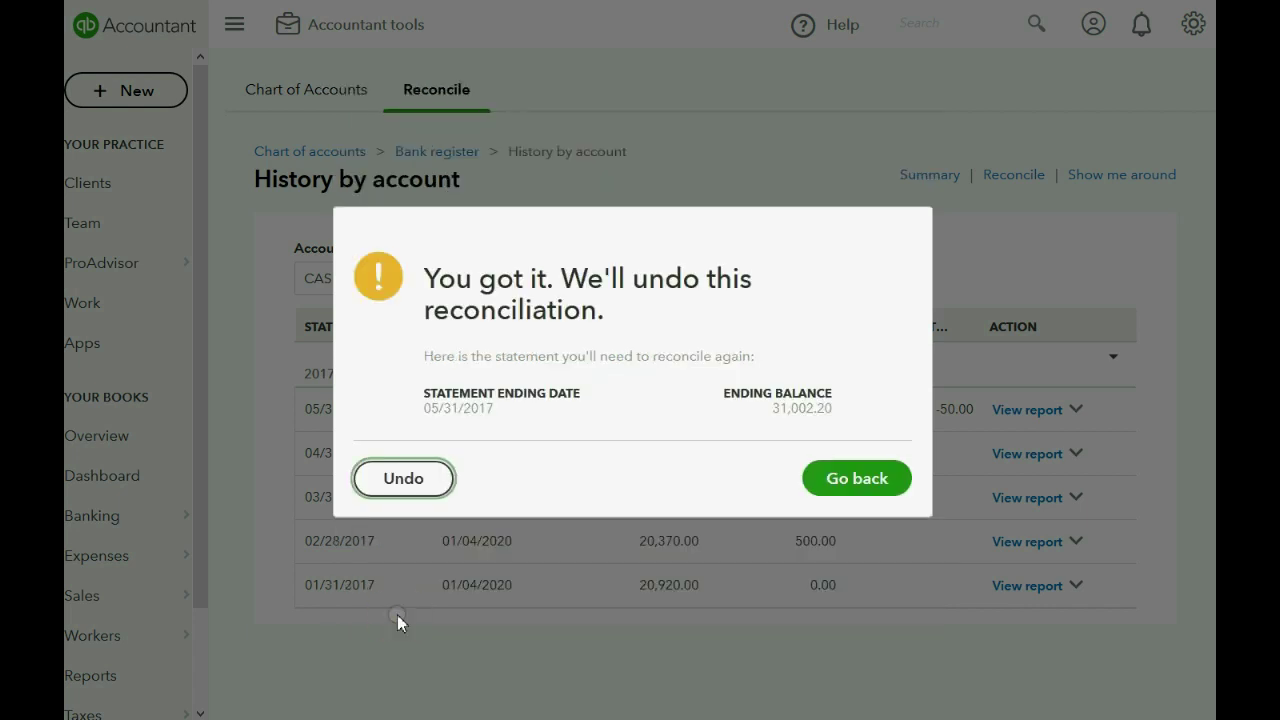
click(492, 386)
click(410, 478)
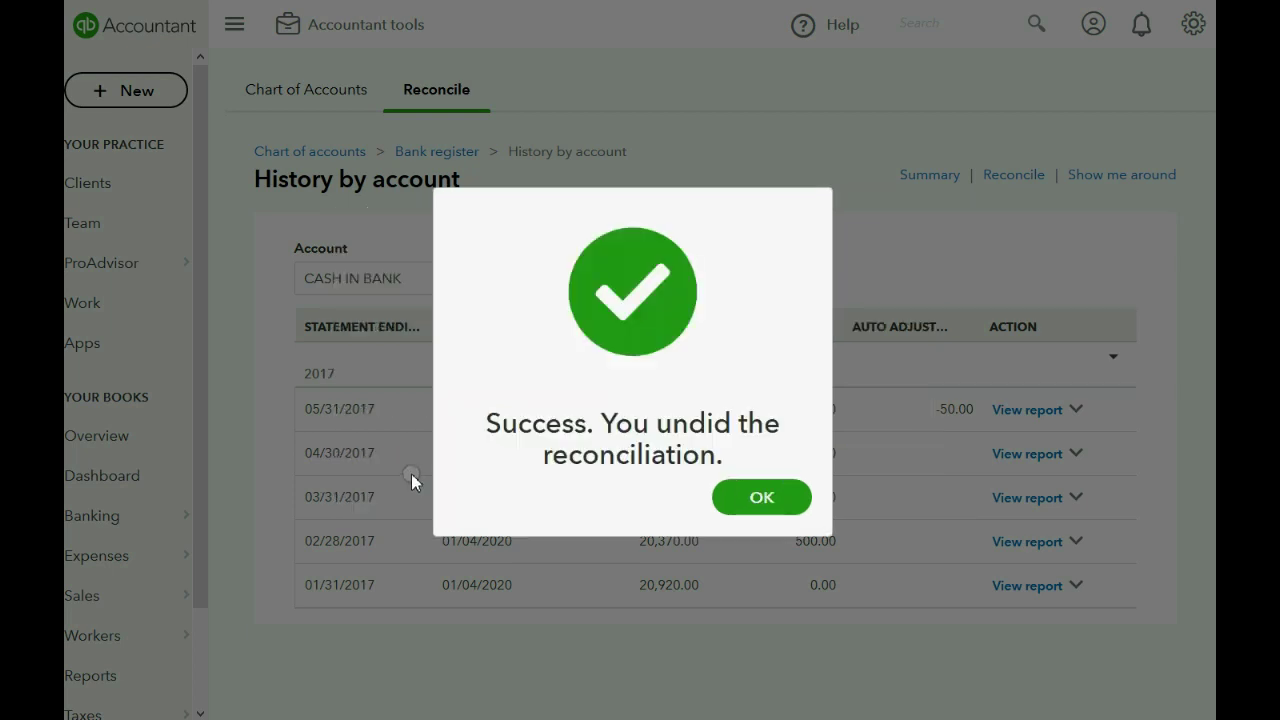
click(764, 498)
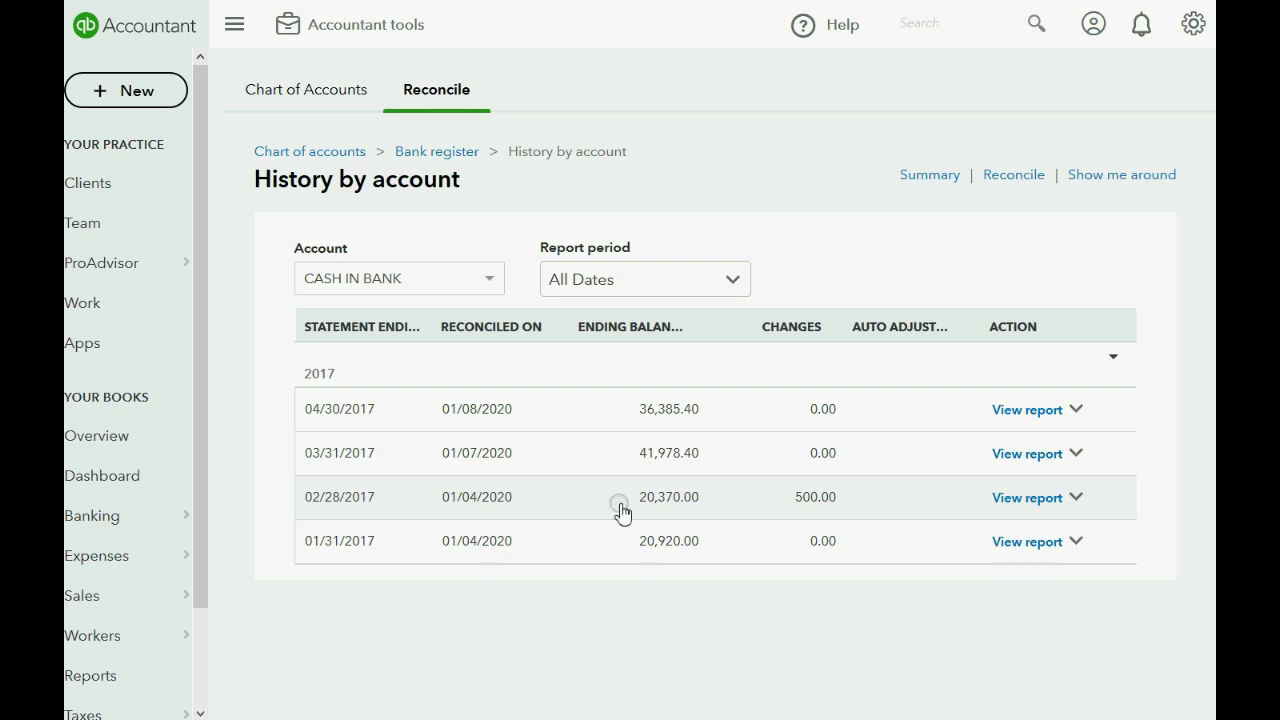
- Reopen the Trial Balance - all report and check the latest CASH IN BANK transactions for the reconcile adjustment
click(125, 675)
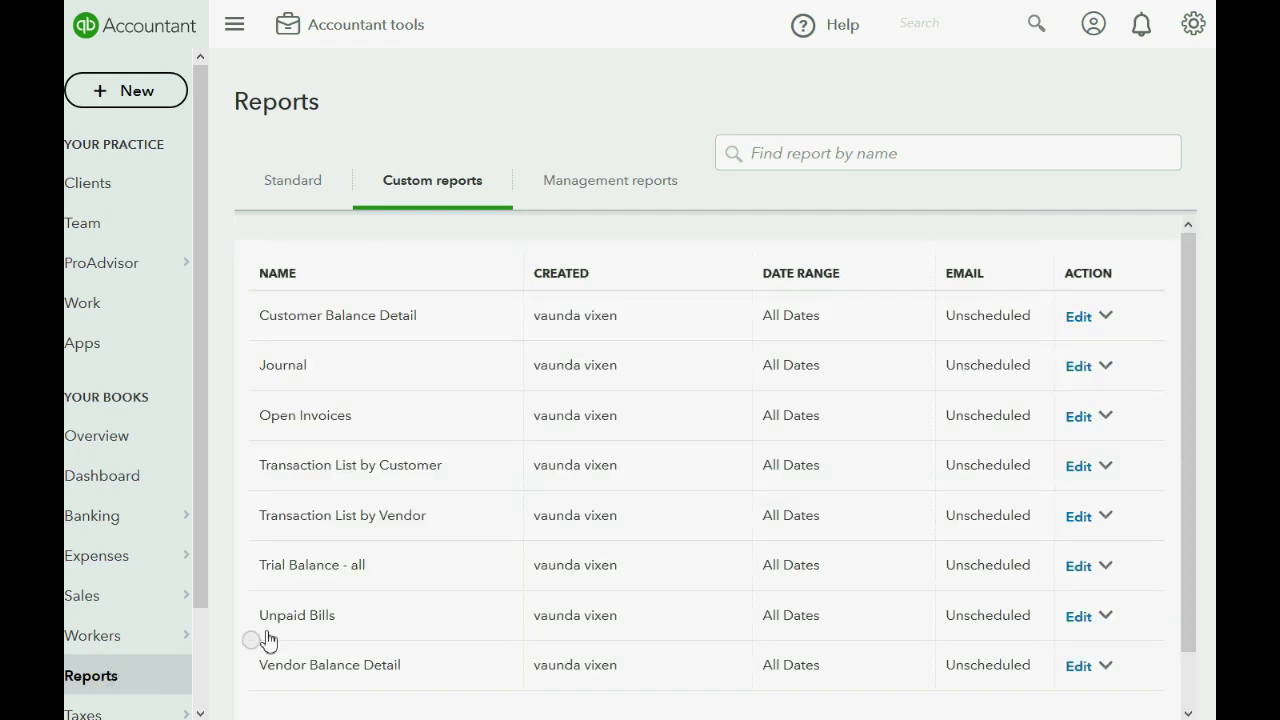
click(348, 566)
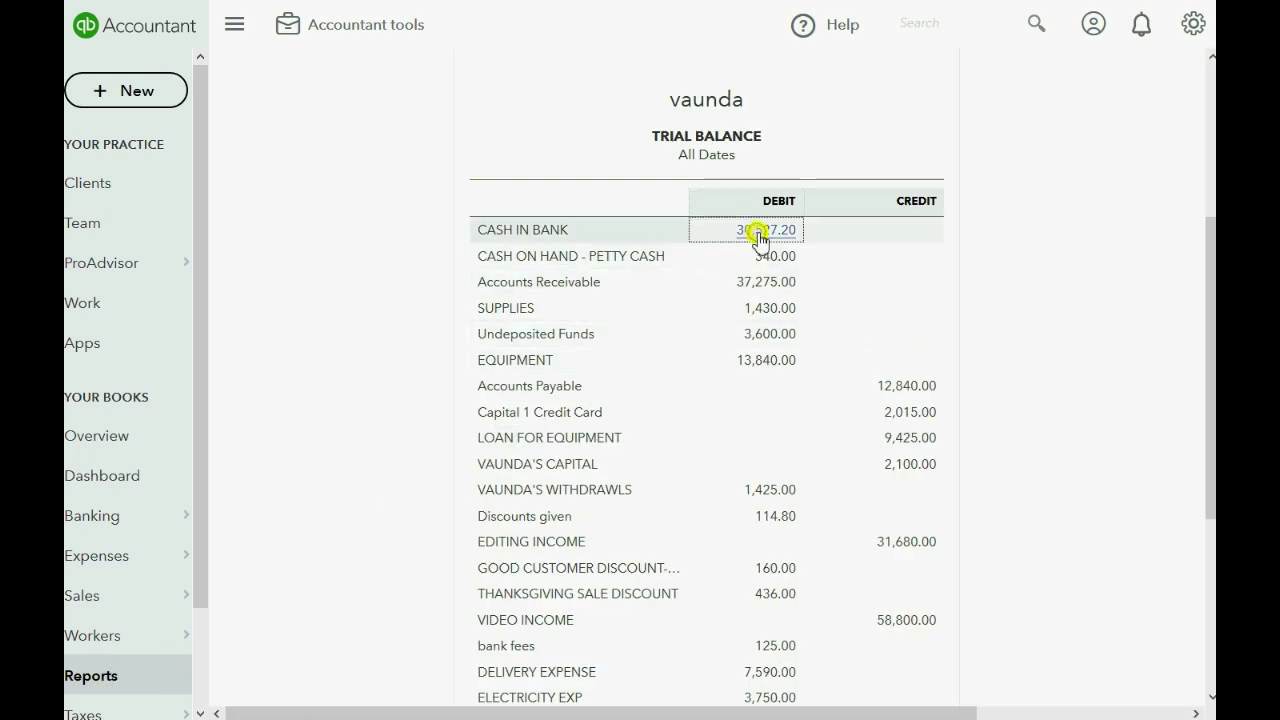
click(757, 232)
scroll(766, 250, down, 20)
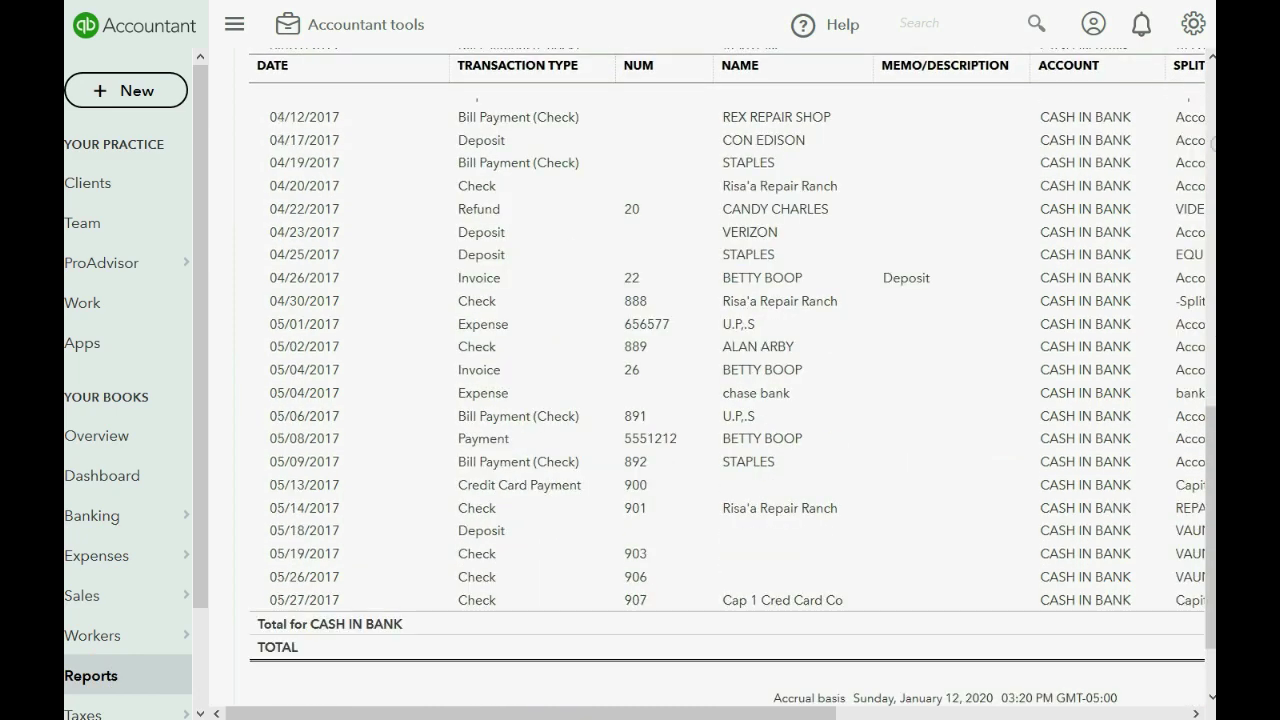
scroll(525, 580, down, 1)
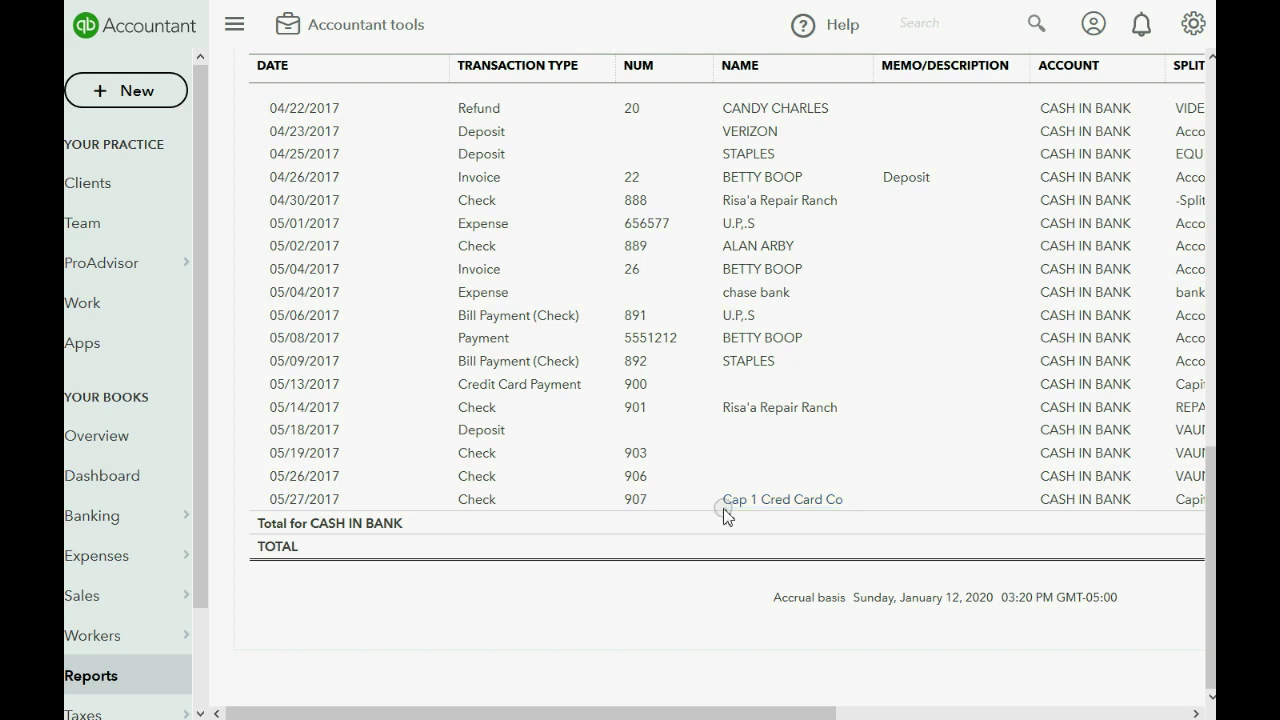
- Switch to the Excel bank statement and set the fill of the May transactions in B7:E17 to white
key(alt+Tab)
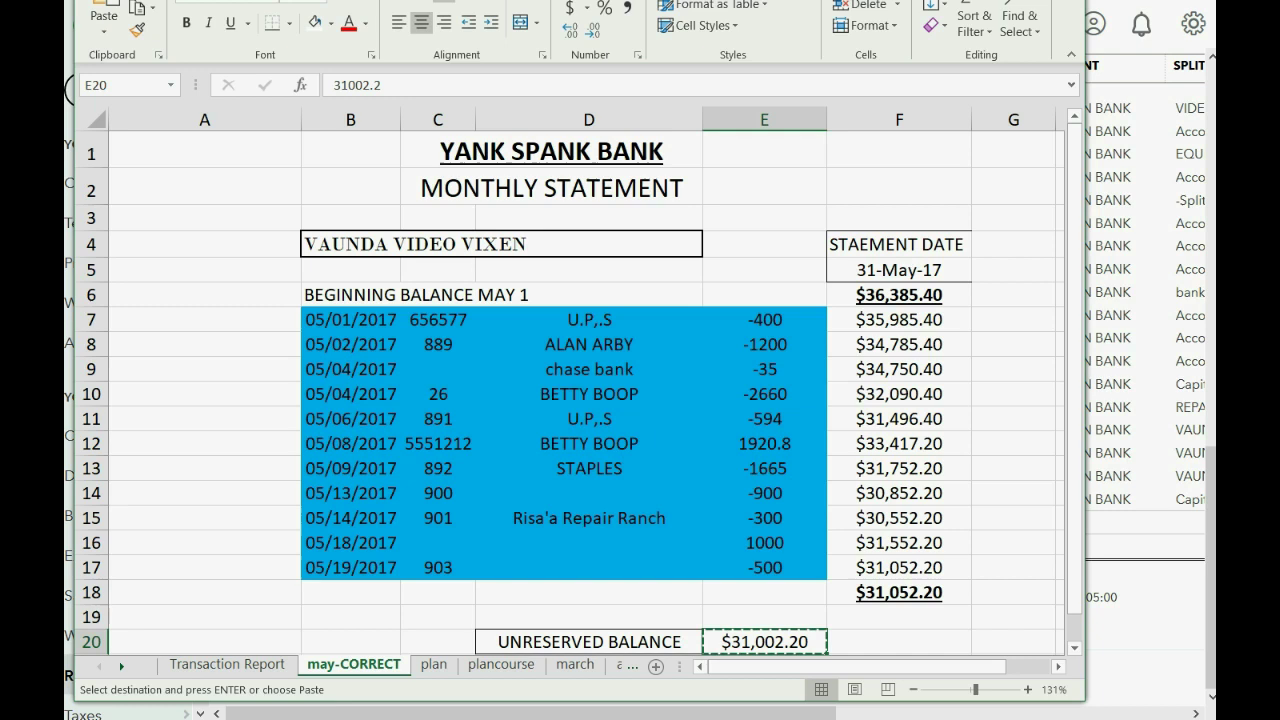
click(381, 405)
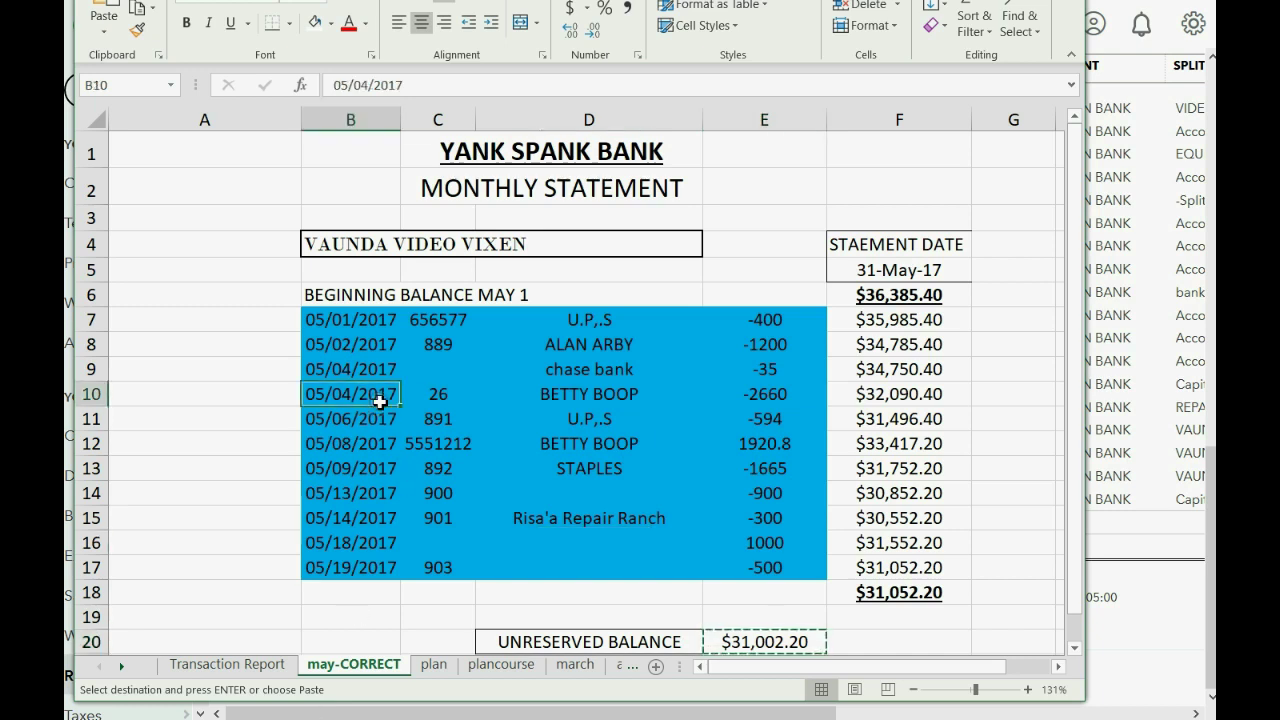
click(355, 318)
drag(355, 318, 738, 565)
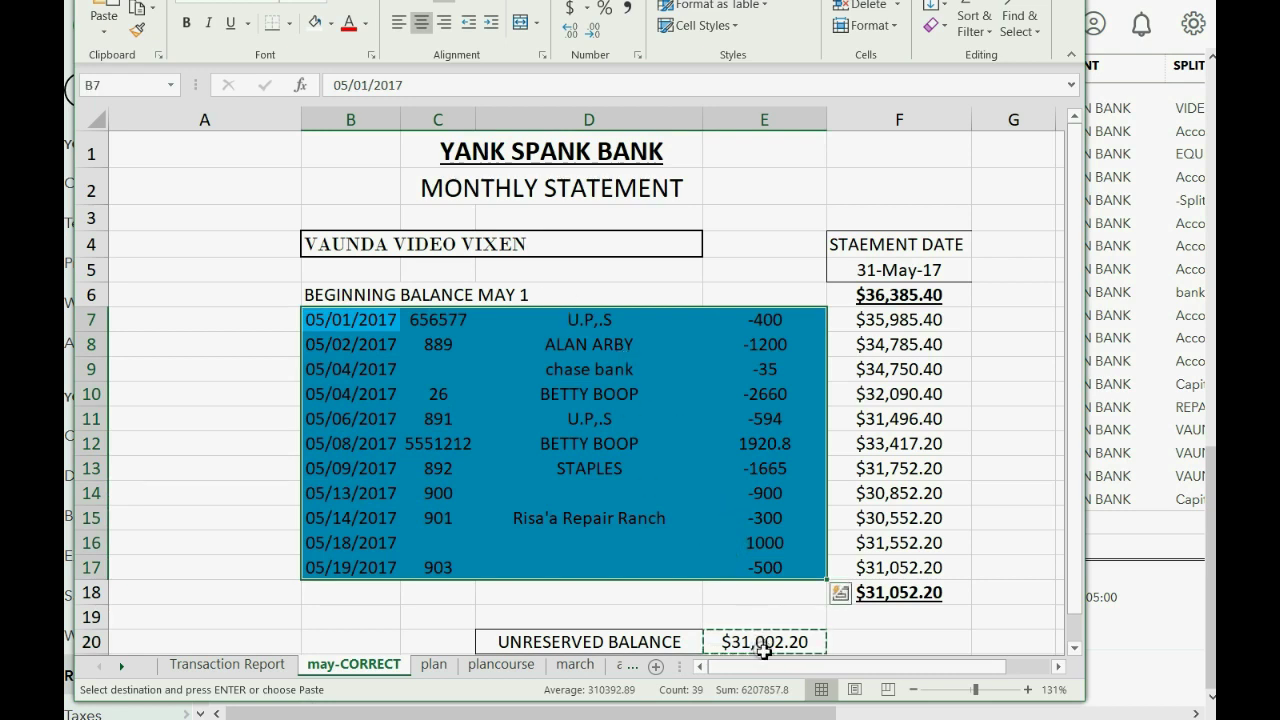
click(317, 26)
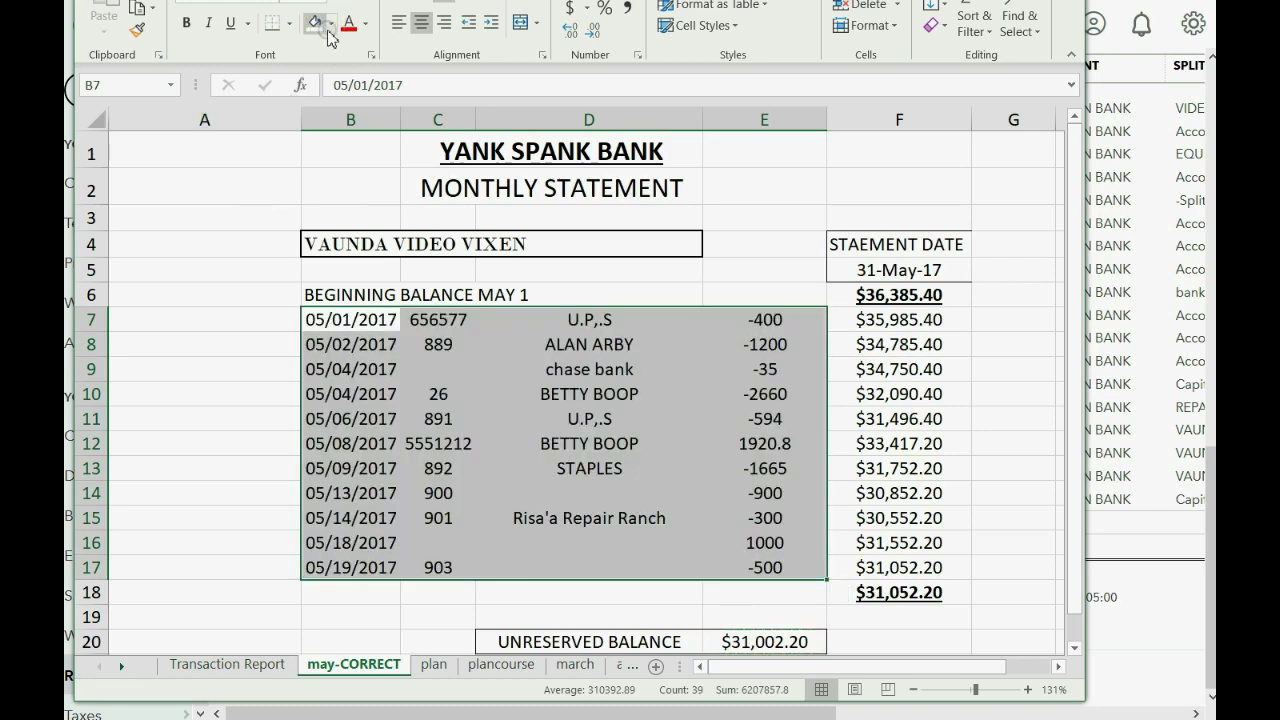
click(331, 32)
click(313, 66)
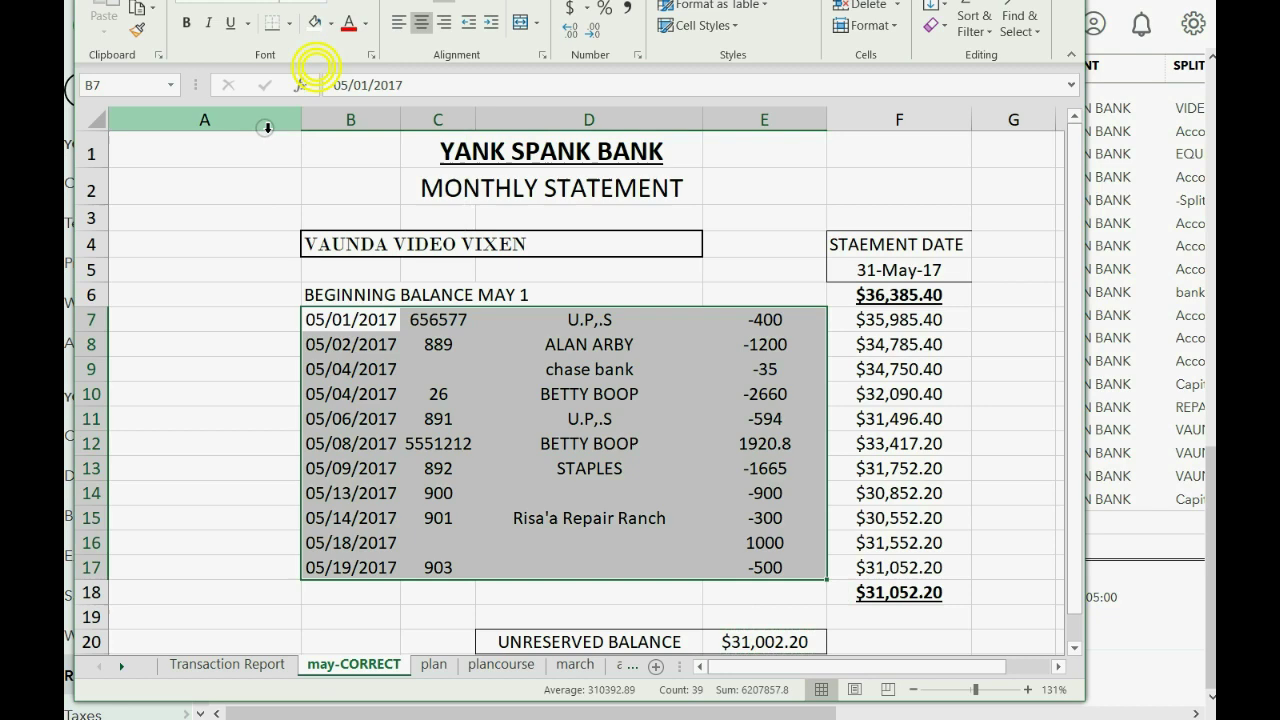
click(230, 180)
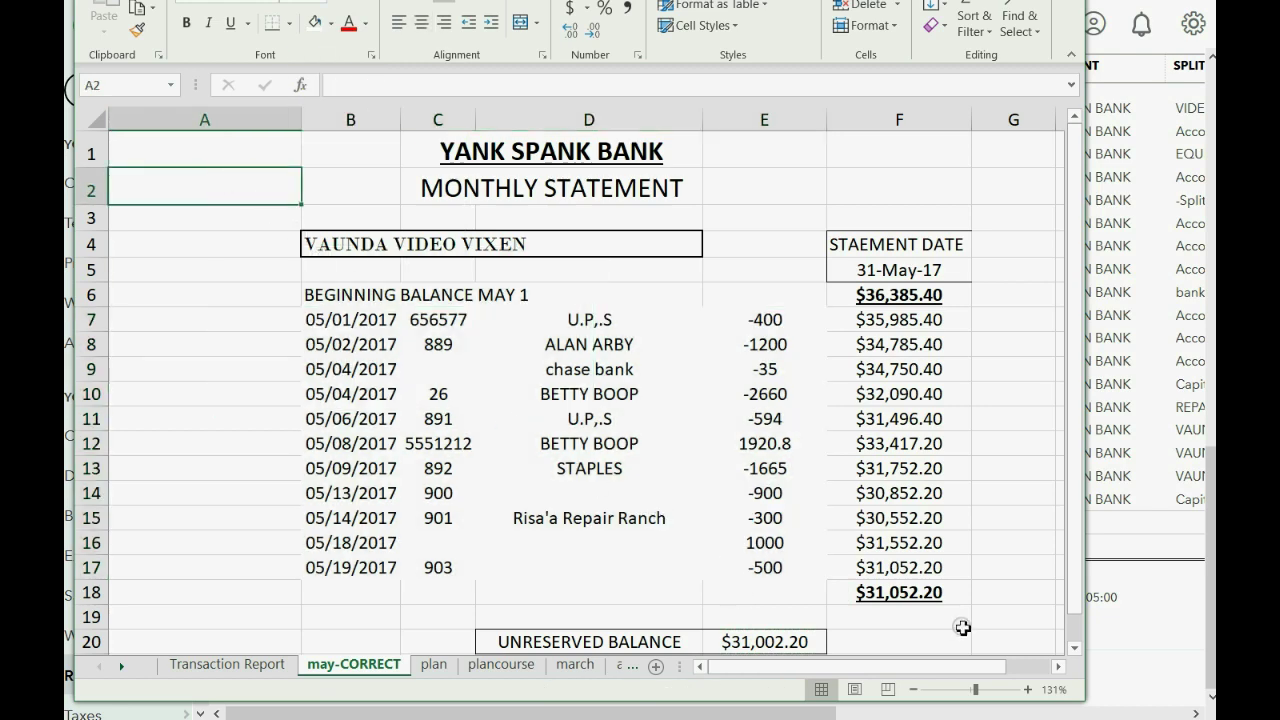
- Switch back to QuickBooks and open the Reconcile page for CASH IN BANK at the beginning and ending balance fields
click(1150, 635)
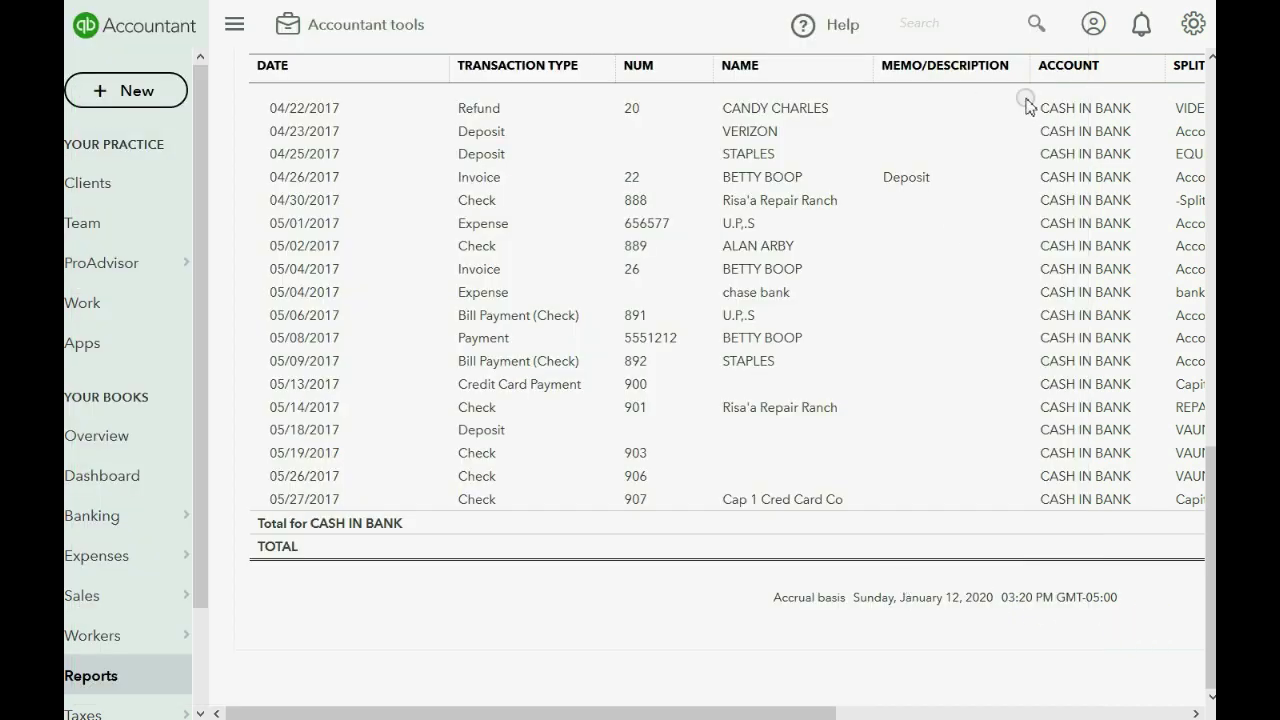
click(1191, 30)
click(893, 231)
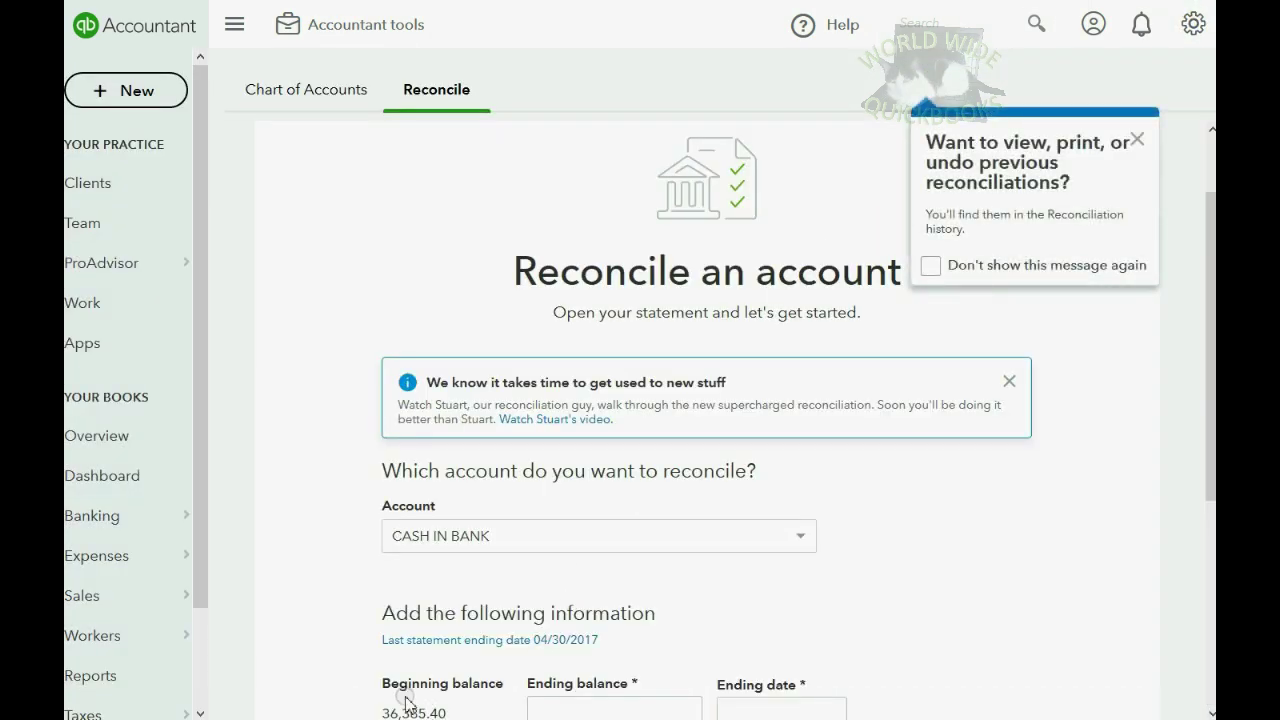
scroll(405, 705, down, 2)
- Copy the statement's final running balance from cell F18 in Excel and return to the QuickBooks Reconcile page
key(alt+Tab)
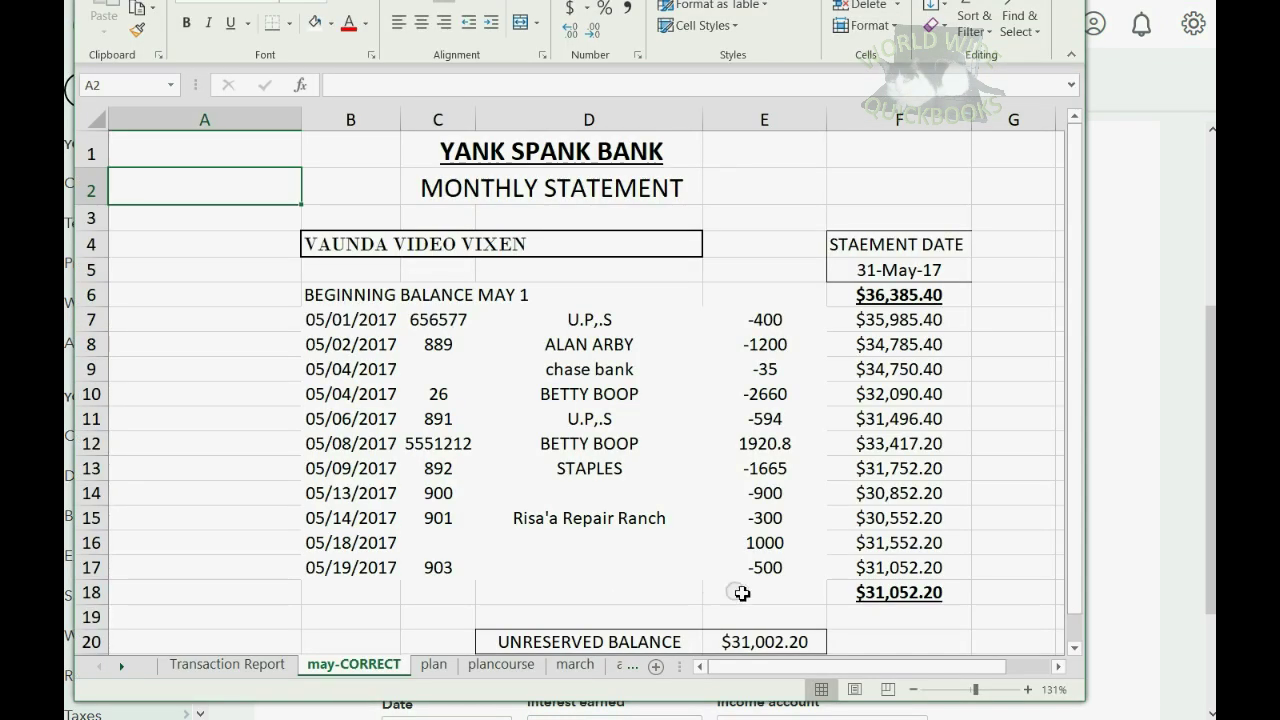
click(899, 592)
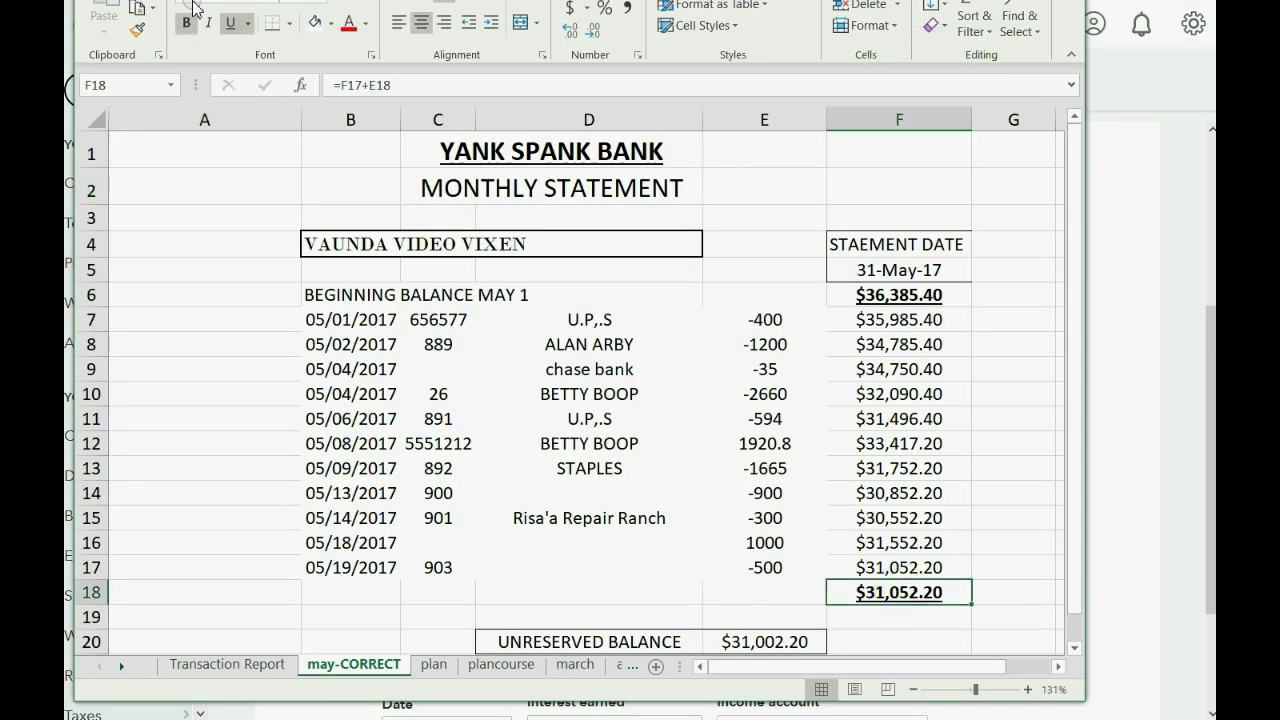
click(137, 10)
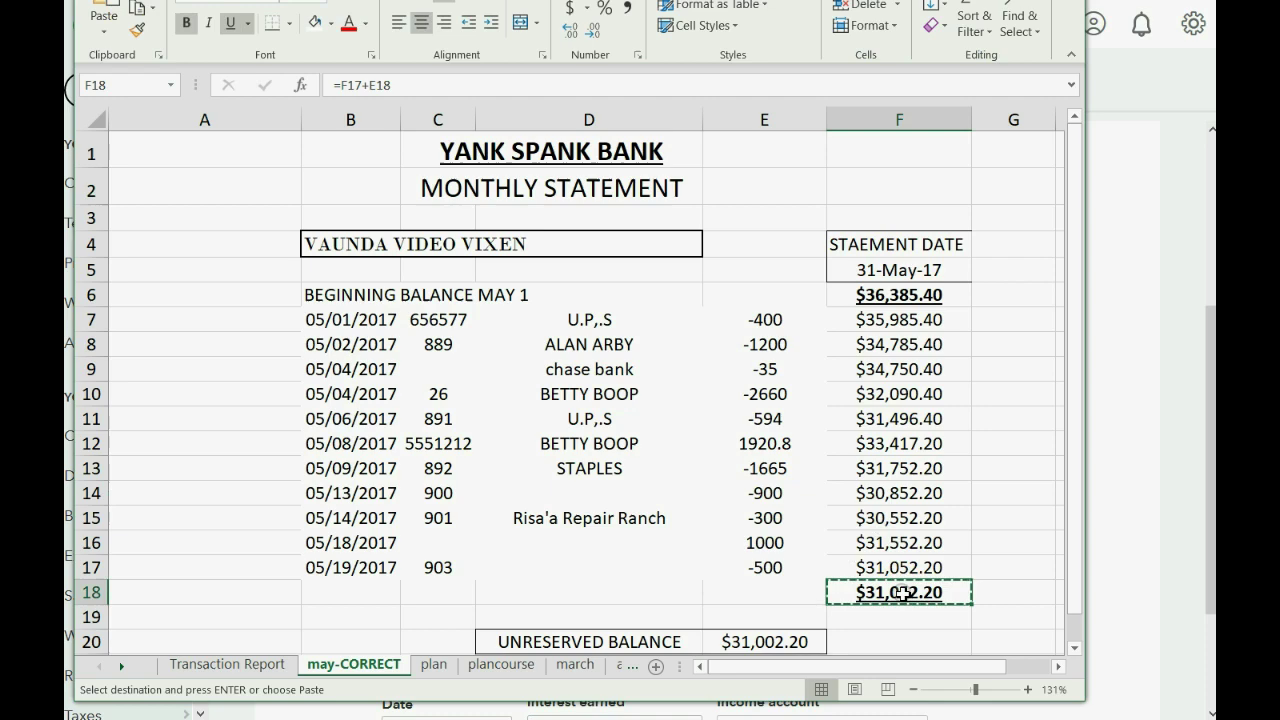
click(1102, 445)
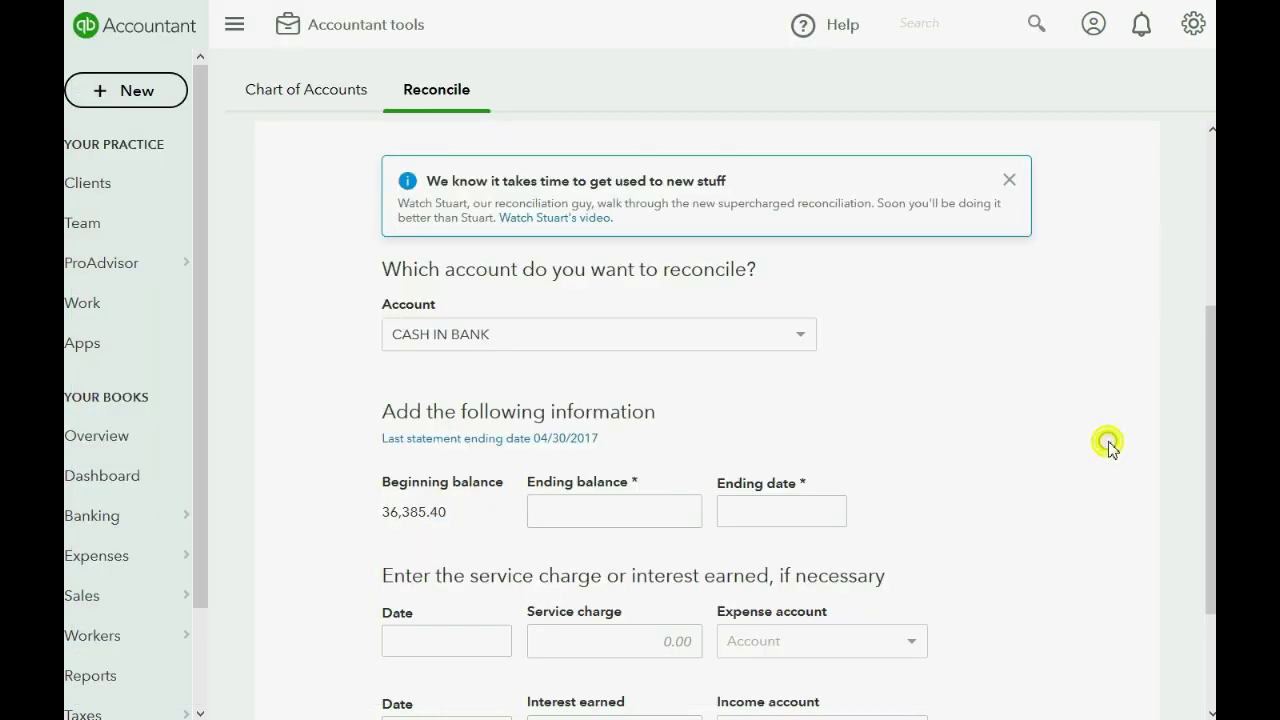
- Paste the copied $31,052.20 as the ending balance for CASH IN BANK and open the calendar for the ending date
click(614, 514)
right_click(614, 512)
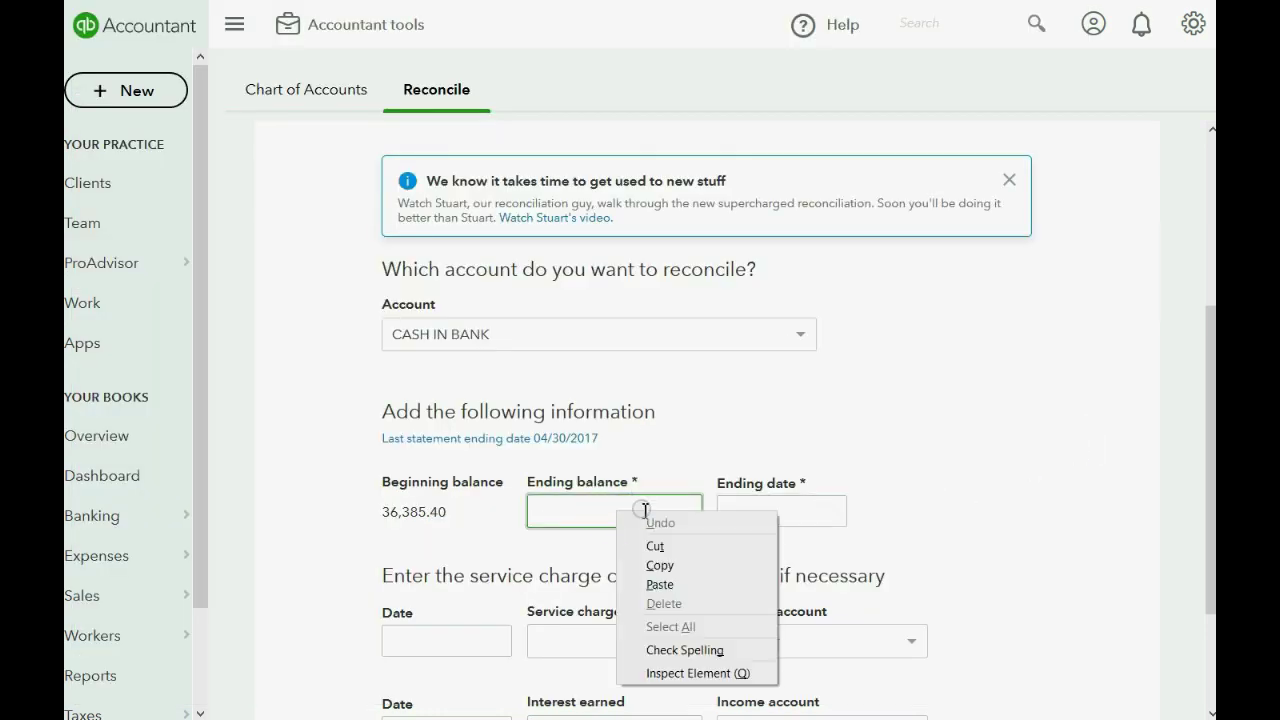
click(661, 583)
click(835, 517)
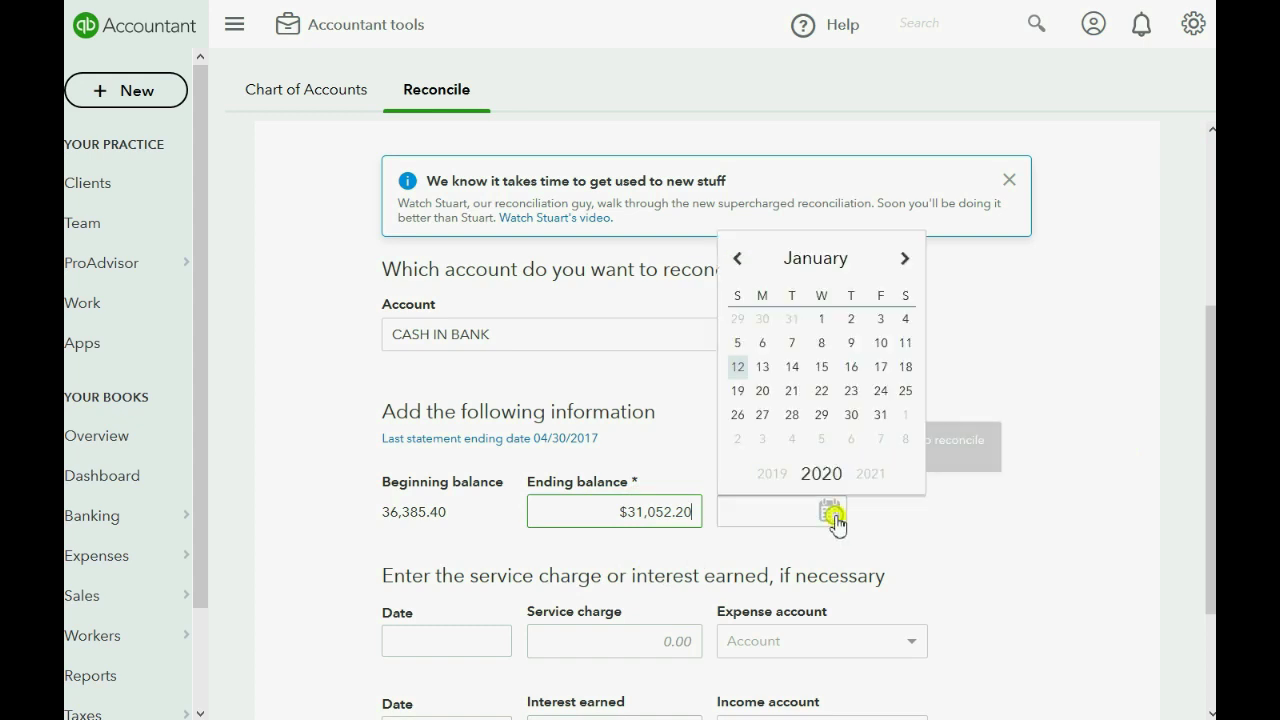
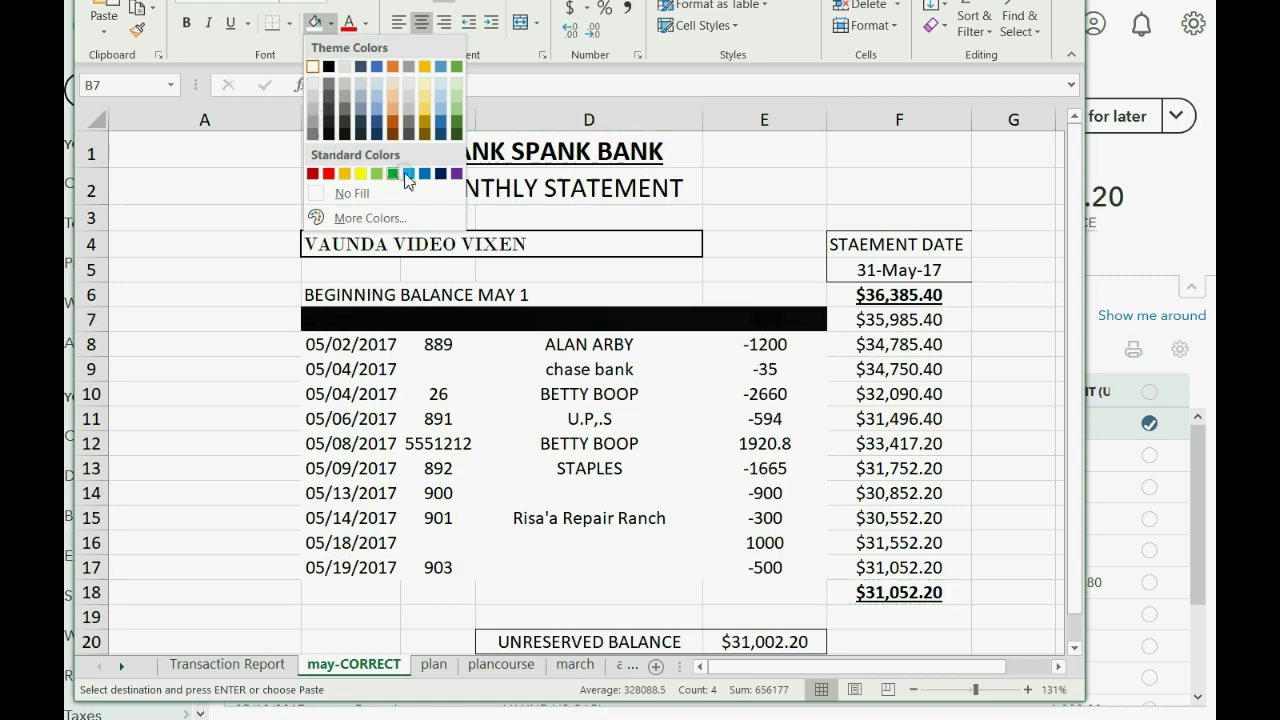
- Fill statement row 7 blue in Excel, mark the 05/02/2017 payment of 1,200.00 cleared in QuickBooks, and fill its statement row 8 blue
click(424, 173)
drag(346, 347, 720, 349)
click(1197, 230)
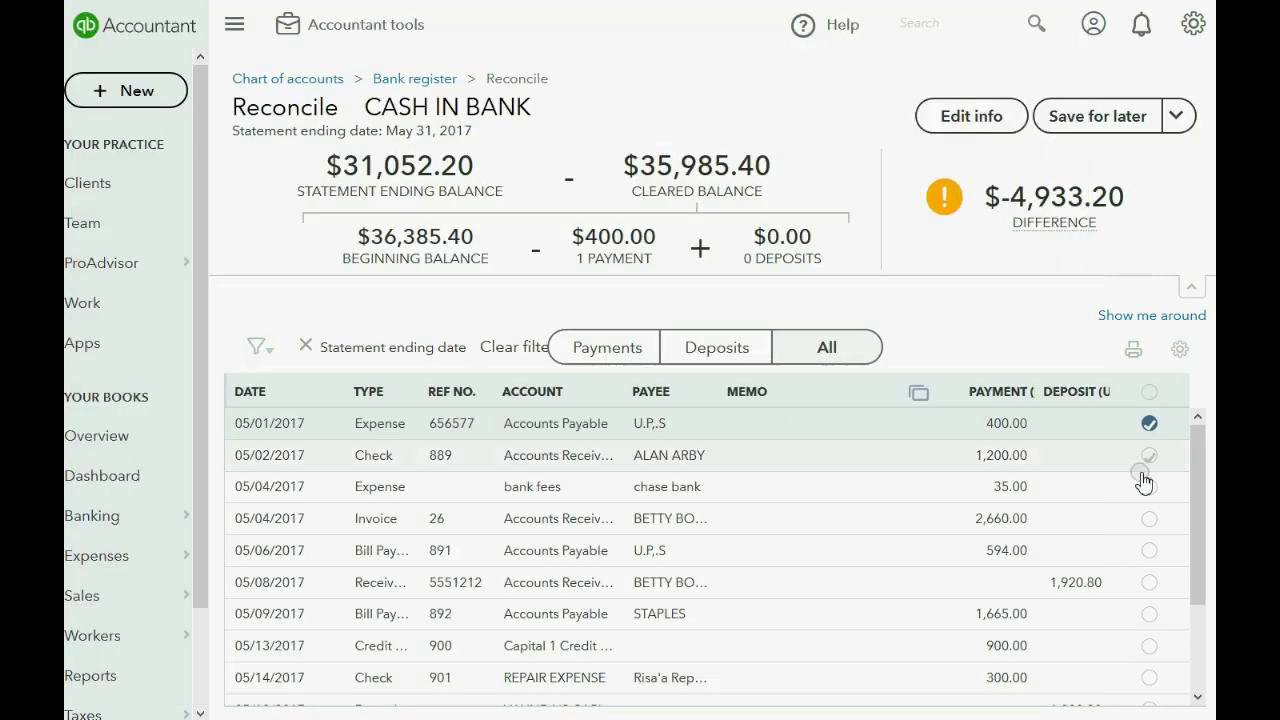
click(1150, 456)
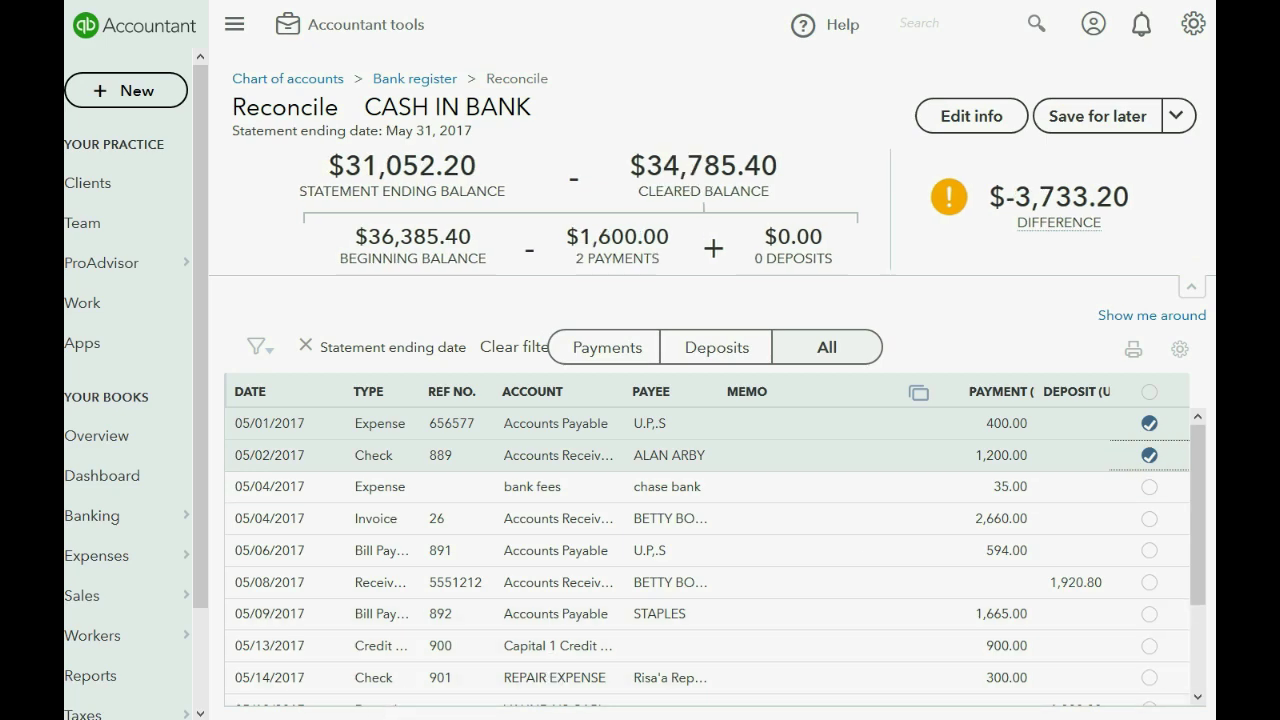
click(312, 716)
click(313, 22)
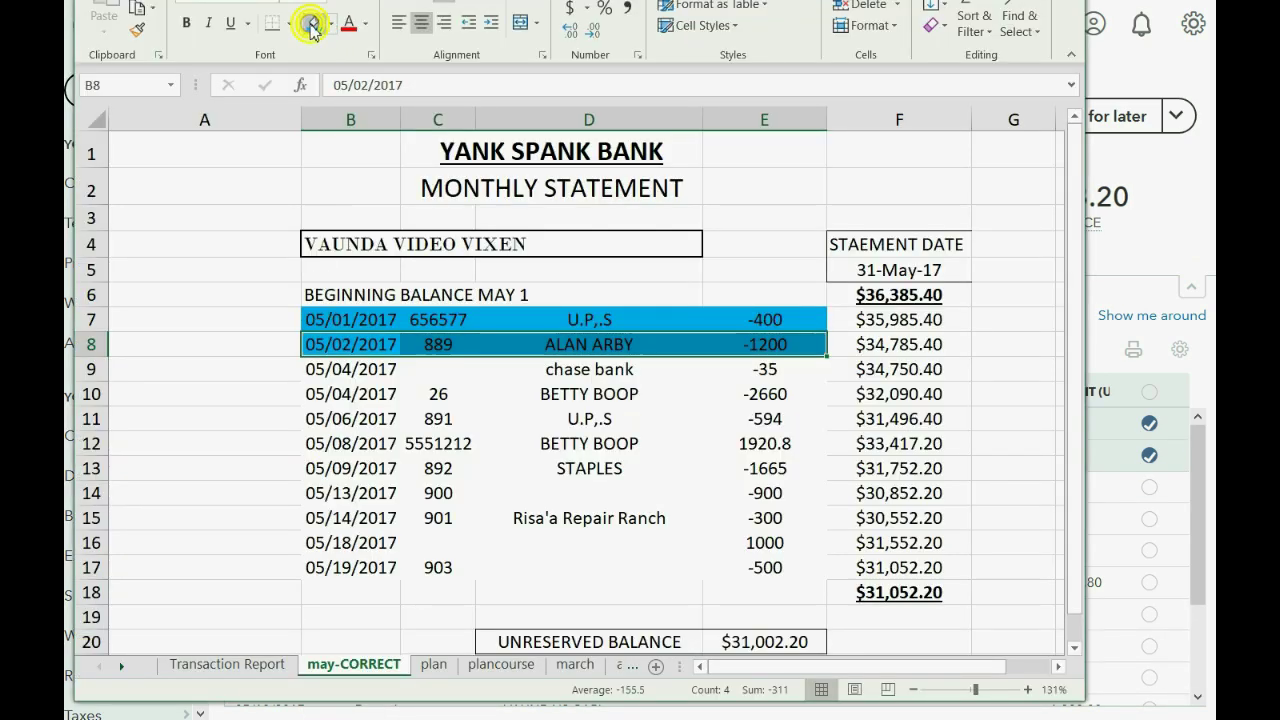
- Match the 05/04/2017 chase bank fee of 35.00: mark it cleared in QuickBooks and fill statement row 9 blue in Excel
drag(335, 370, 830, 376)
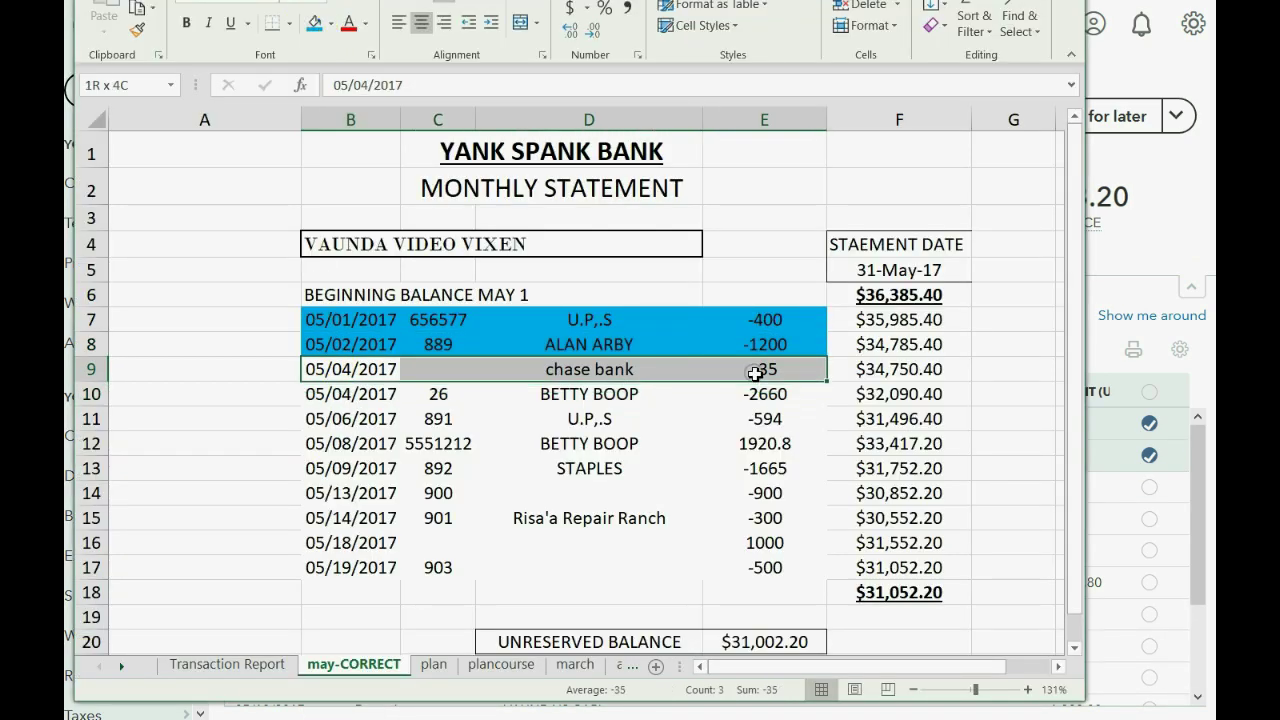
click(1150, 248)
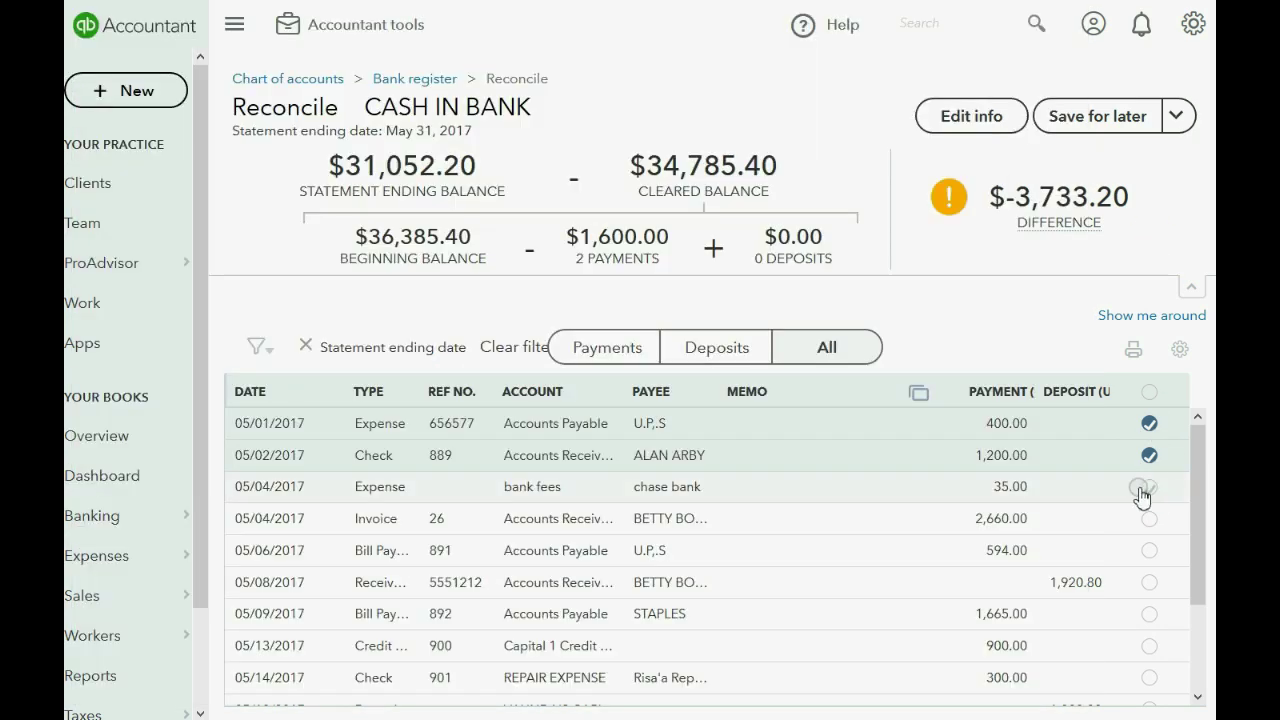
key(alt+Tab)
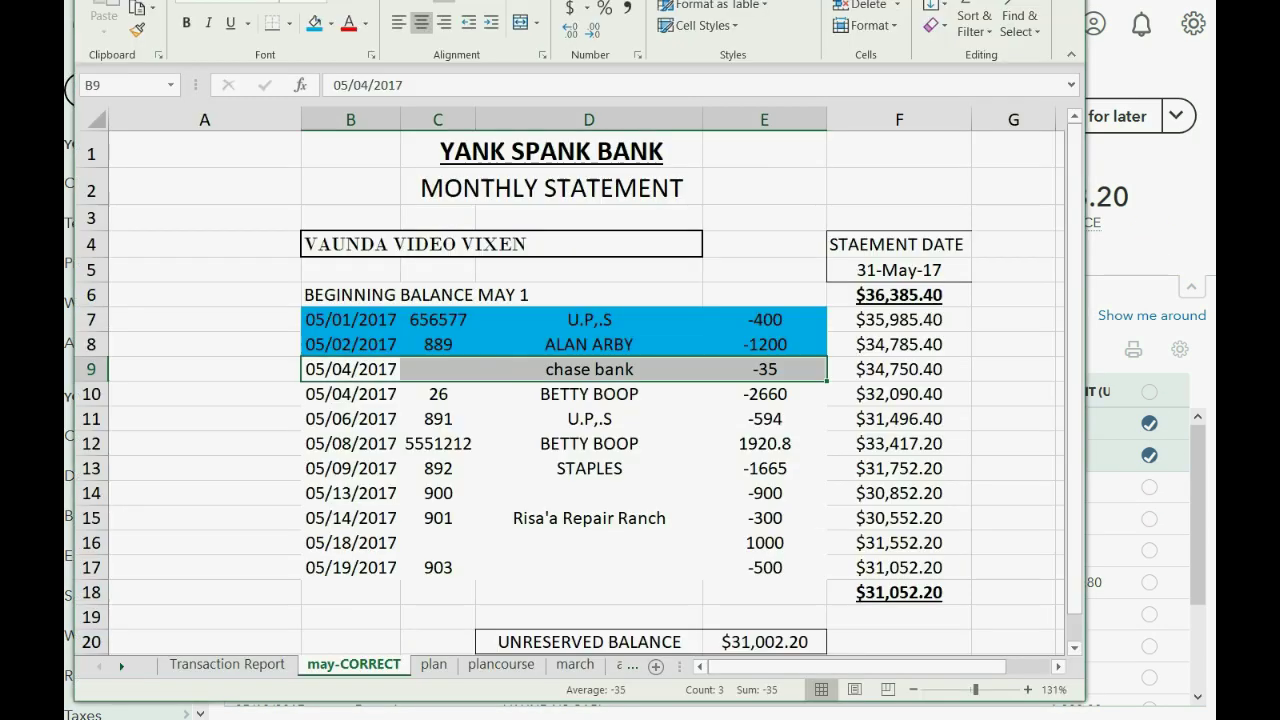
key(alt+Tab)
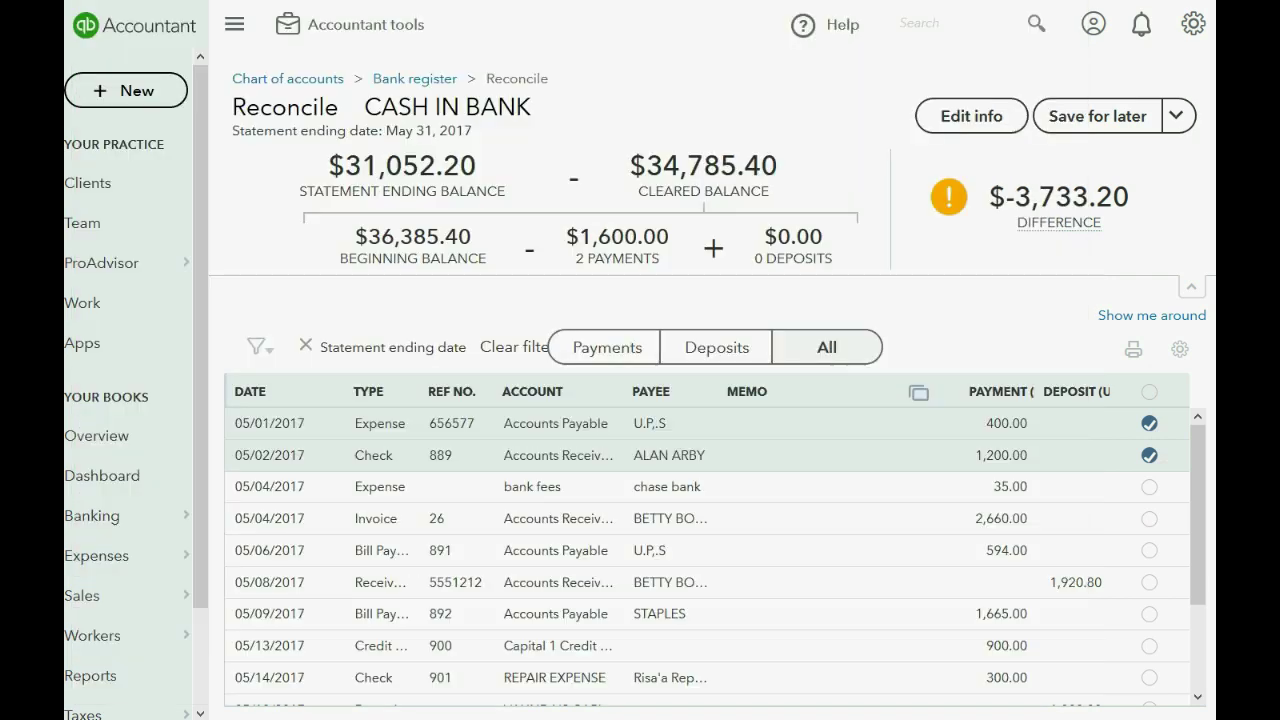
click(1152, 487)
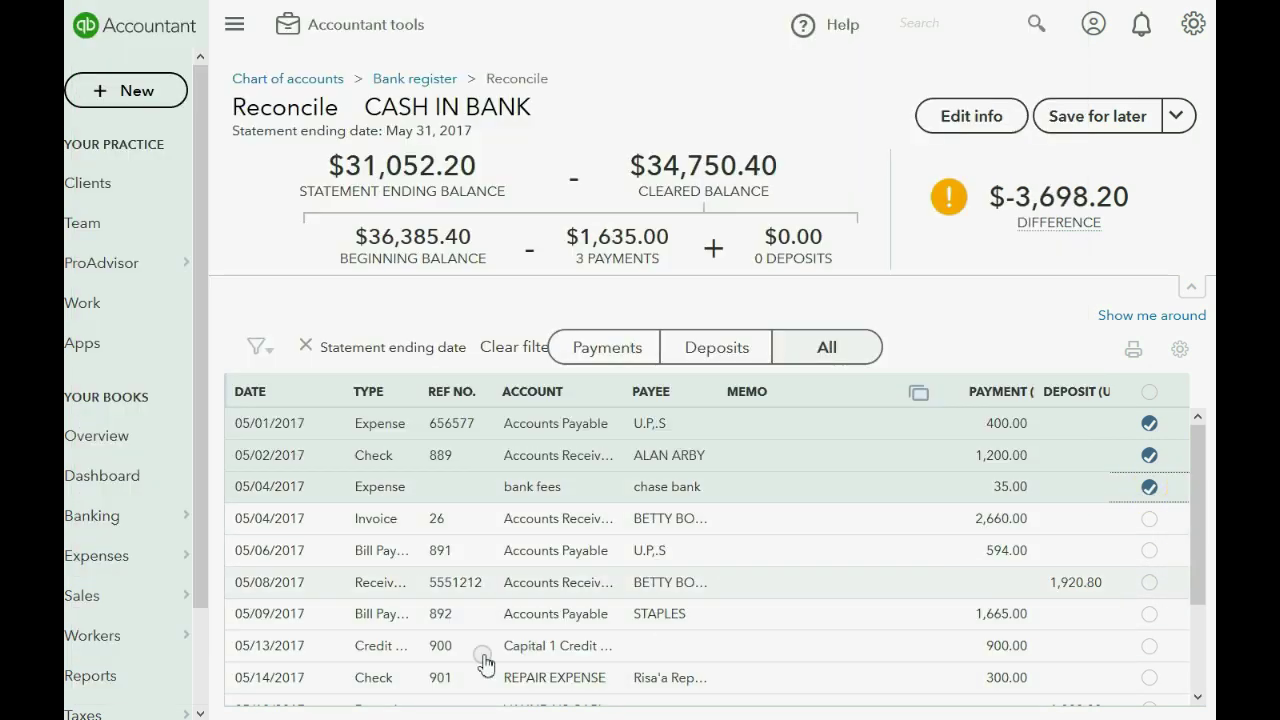
key(alt+Tab)
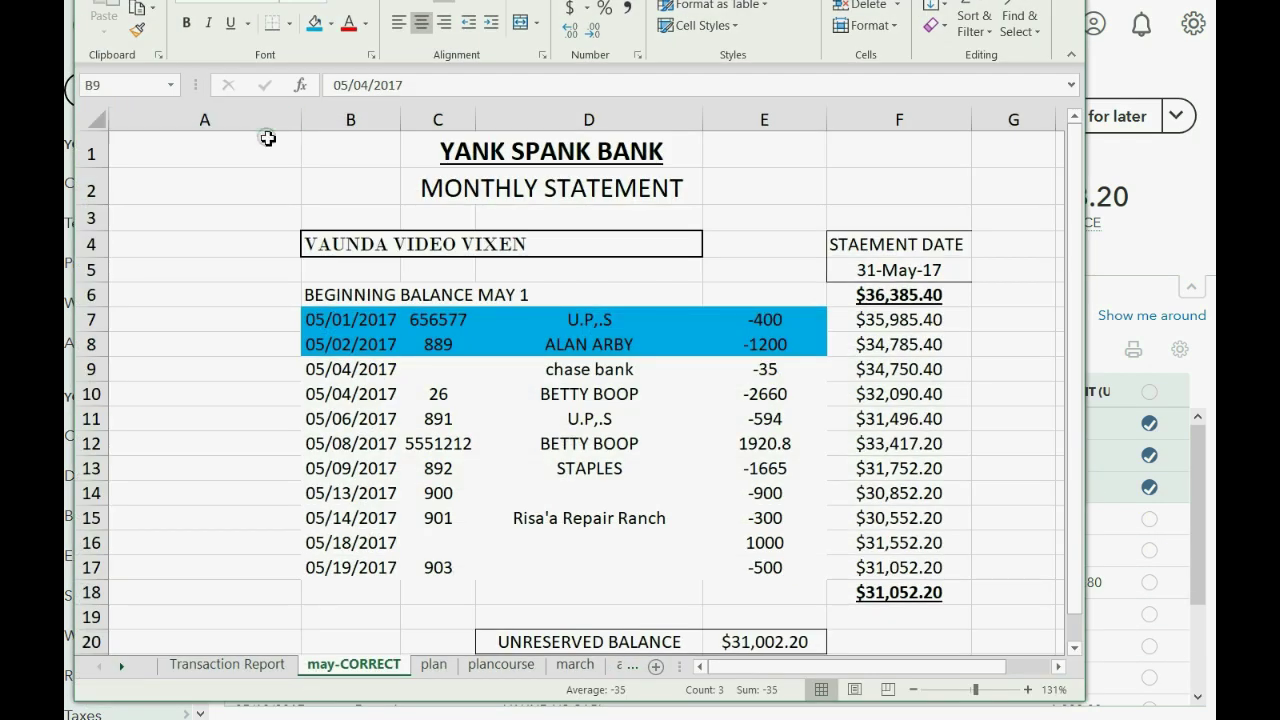
drag(352, 368, 765, 369)
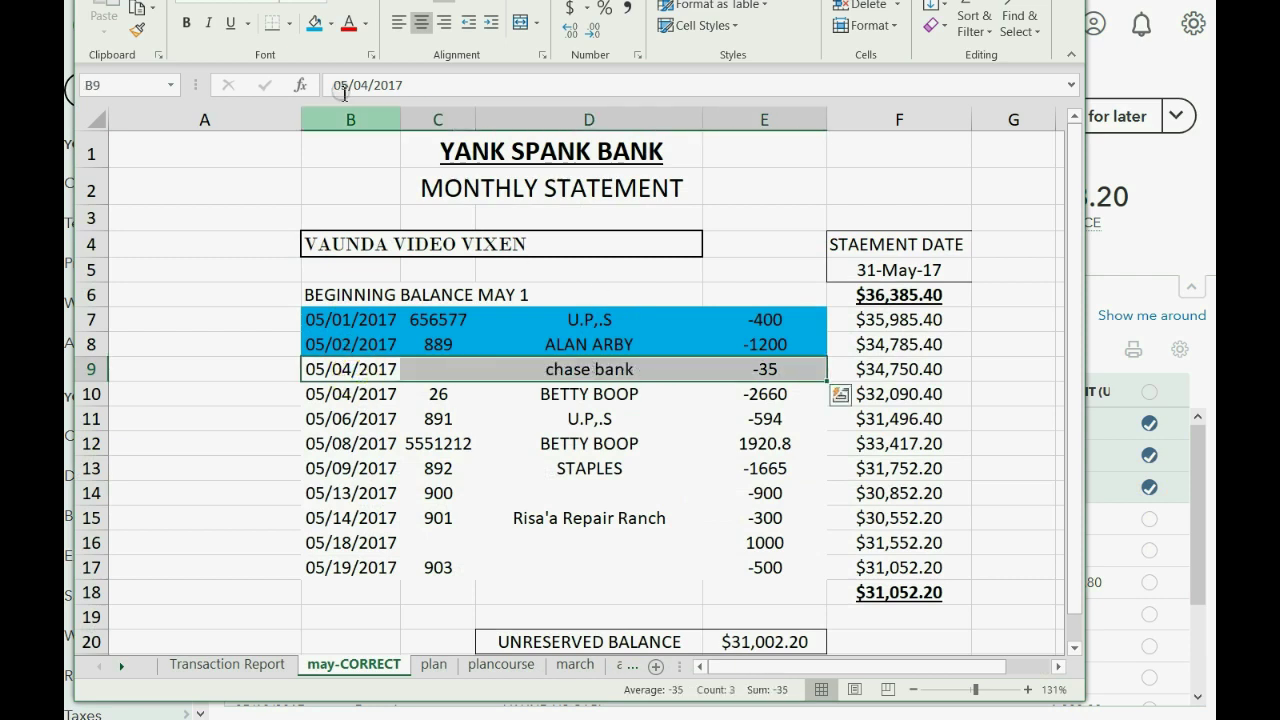
click(307, 25)
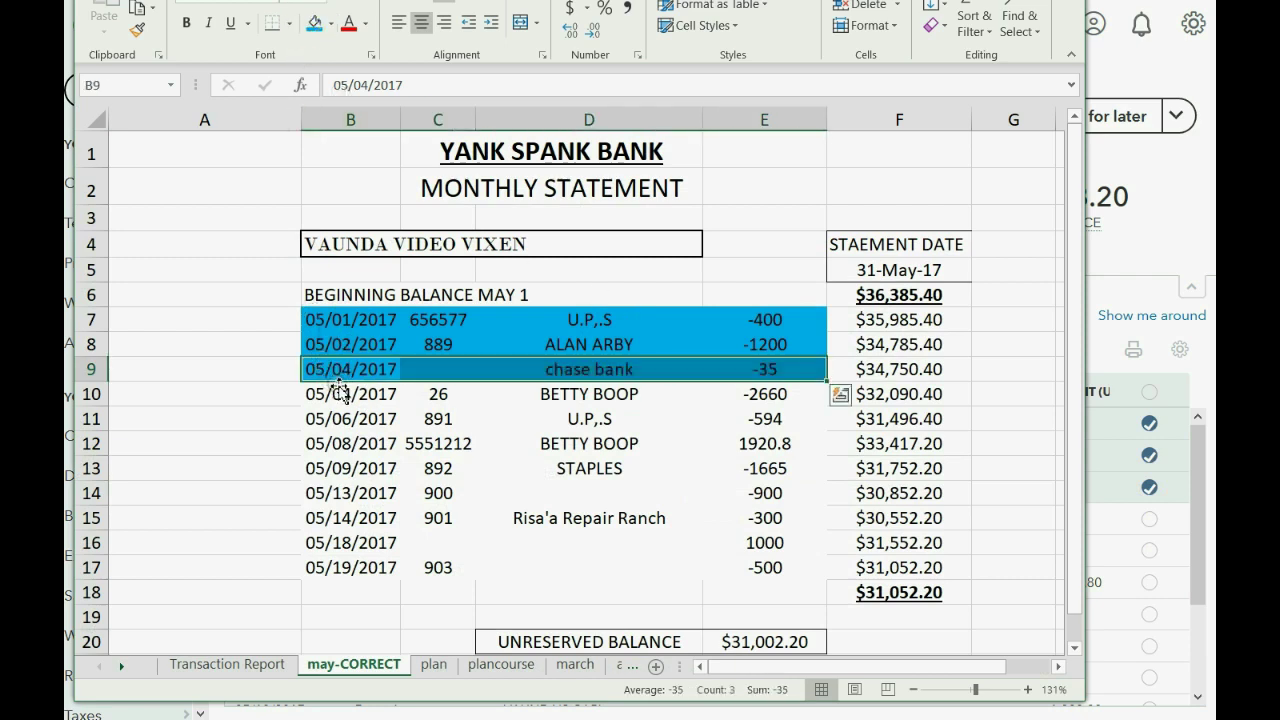
- Match the 05/04/2017 invoice payment of 2,660.00: mark it cleared in QuickBooks and fill statement row 10 blue in Excel
drag(344, 396, 765, 394)
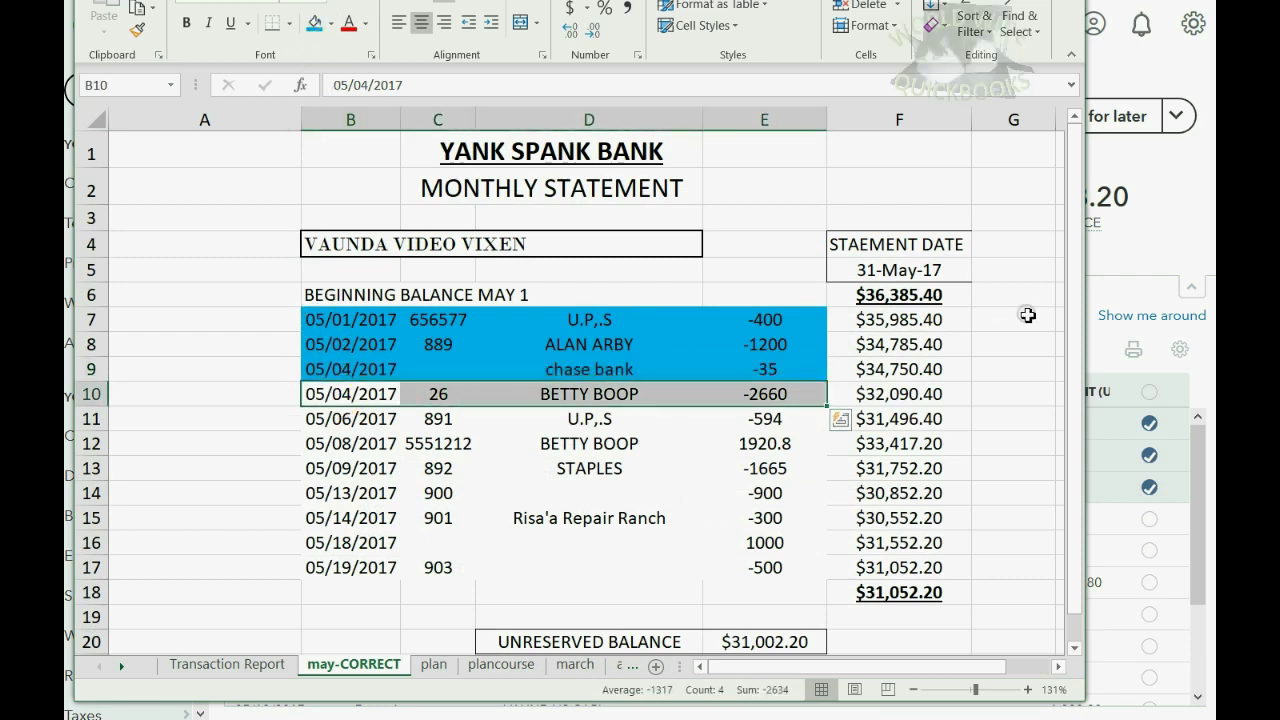
click(1145, 255)
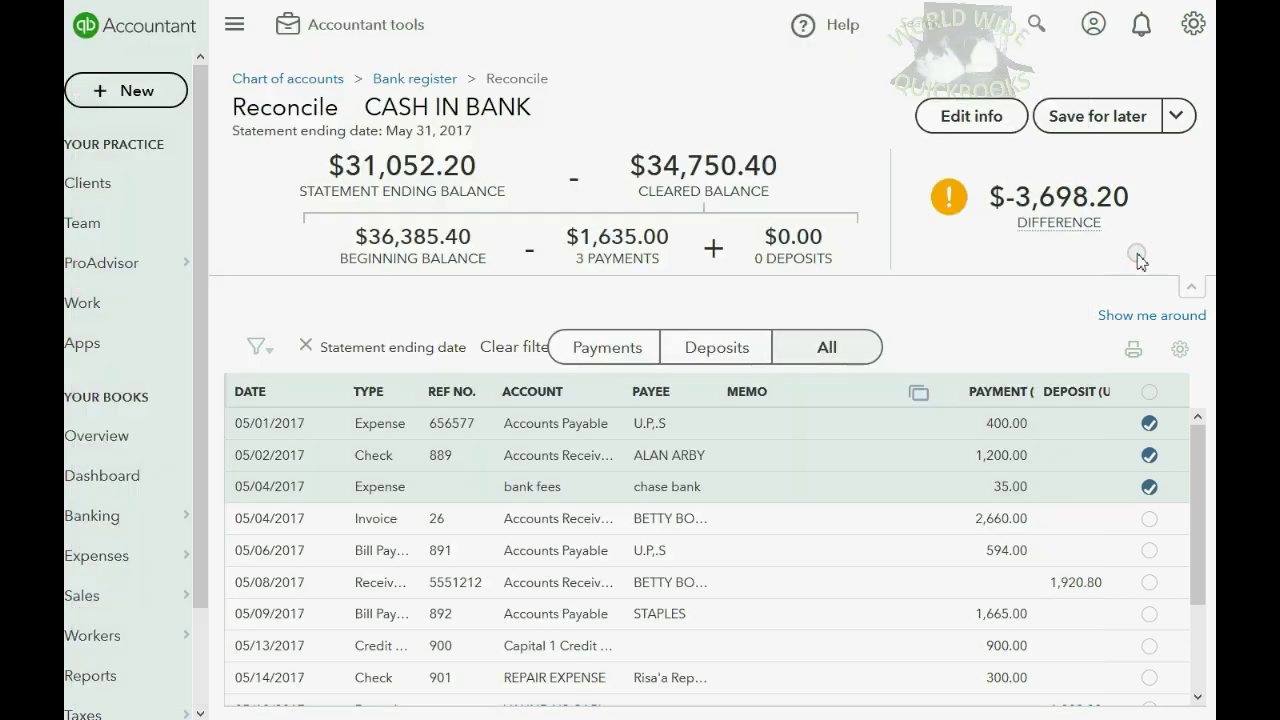
click(1149, 521)
key(alt+Tab)
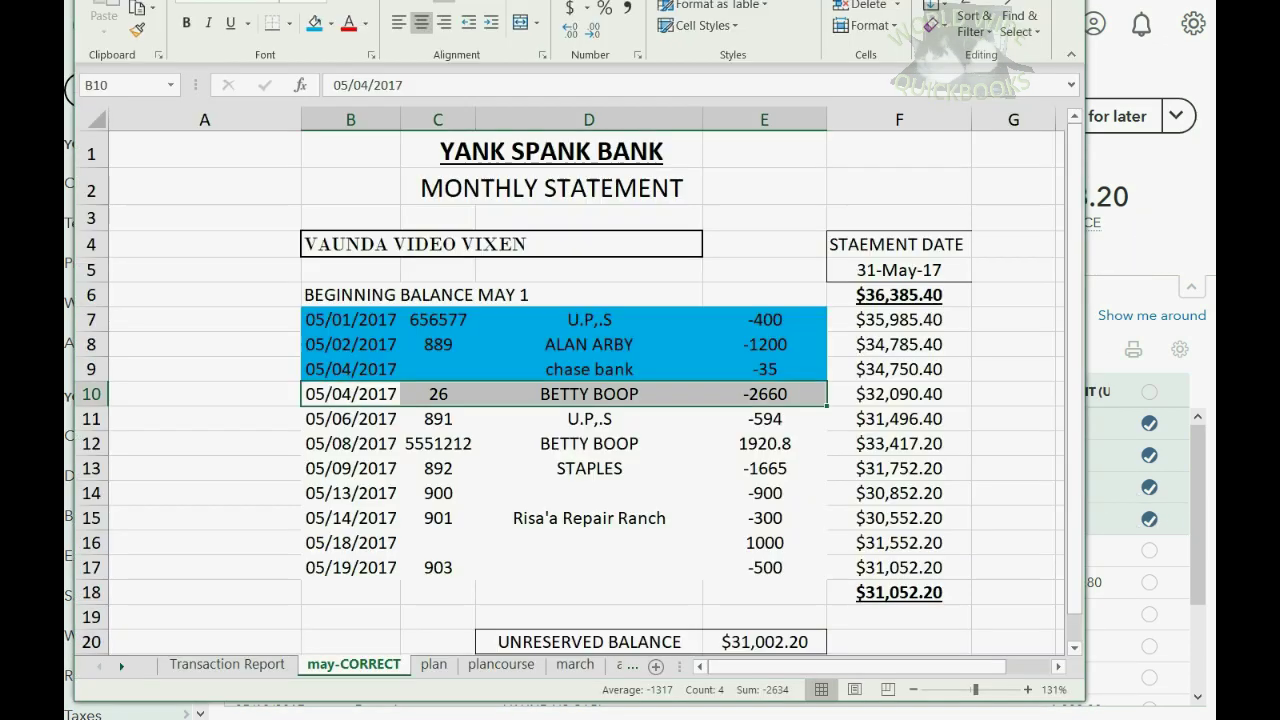
click(310, 26)
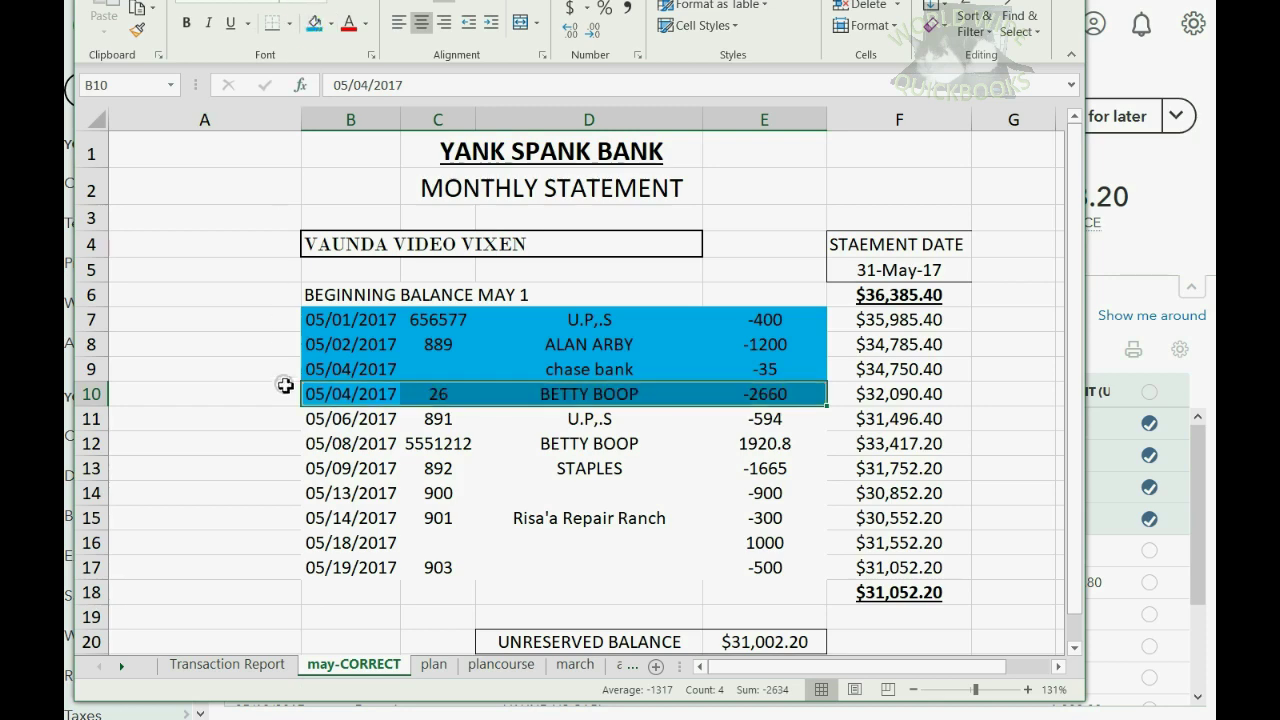
- Match the 05/06/2017 U.P.S bill payment of 594.00: mark it cleared in QuickBooks and fill statement row 11 blue in Excel
drag(320, 418, 726, 420)
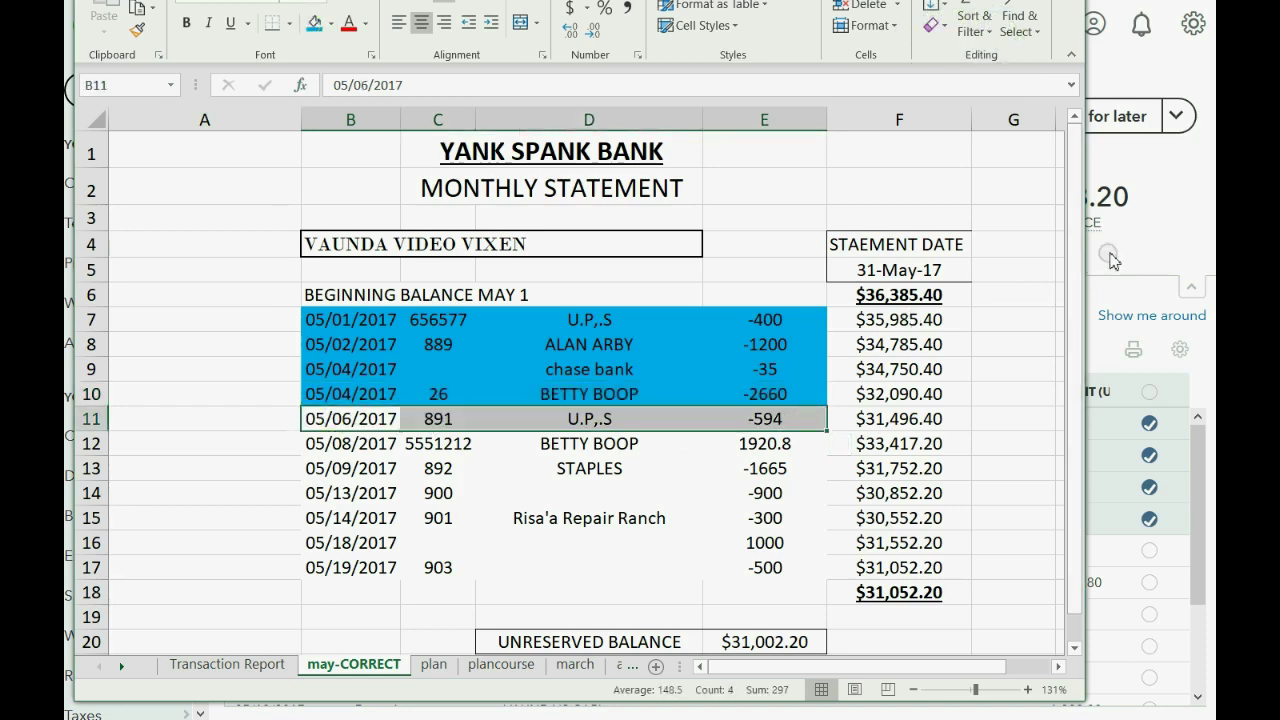
key(alt+Tab)
click(1151, 551)
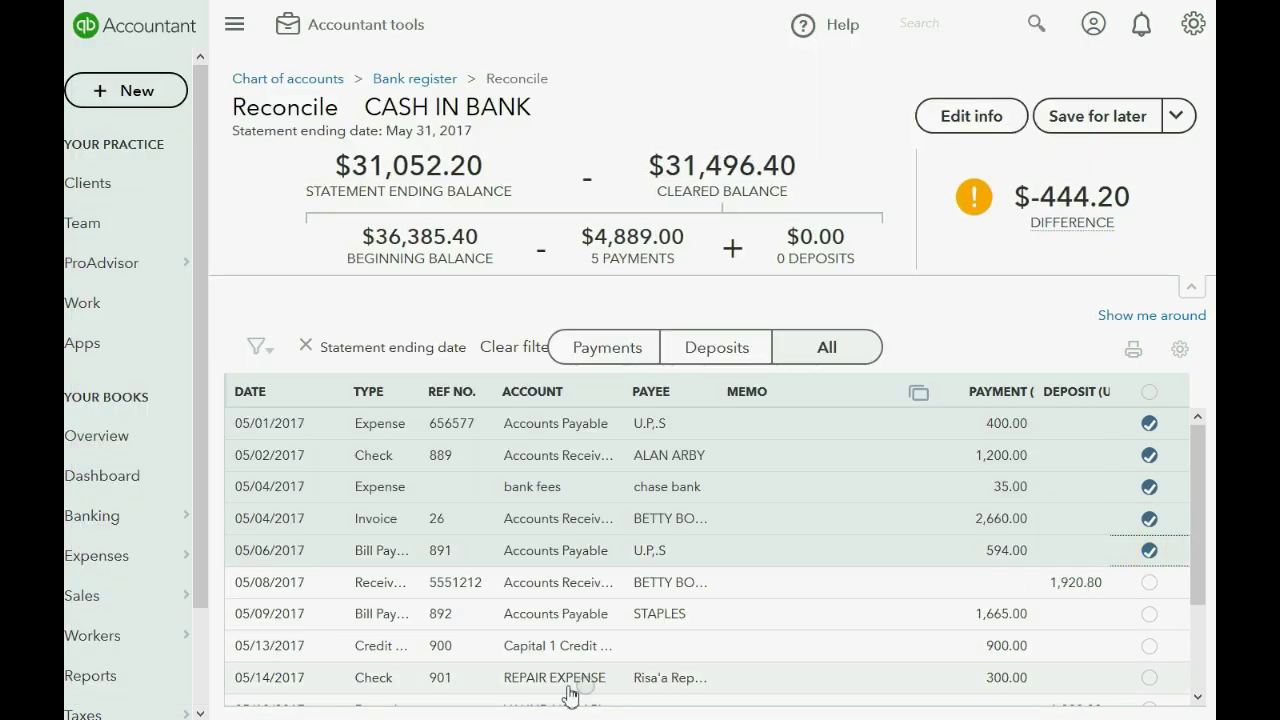
key(alt+Tab)
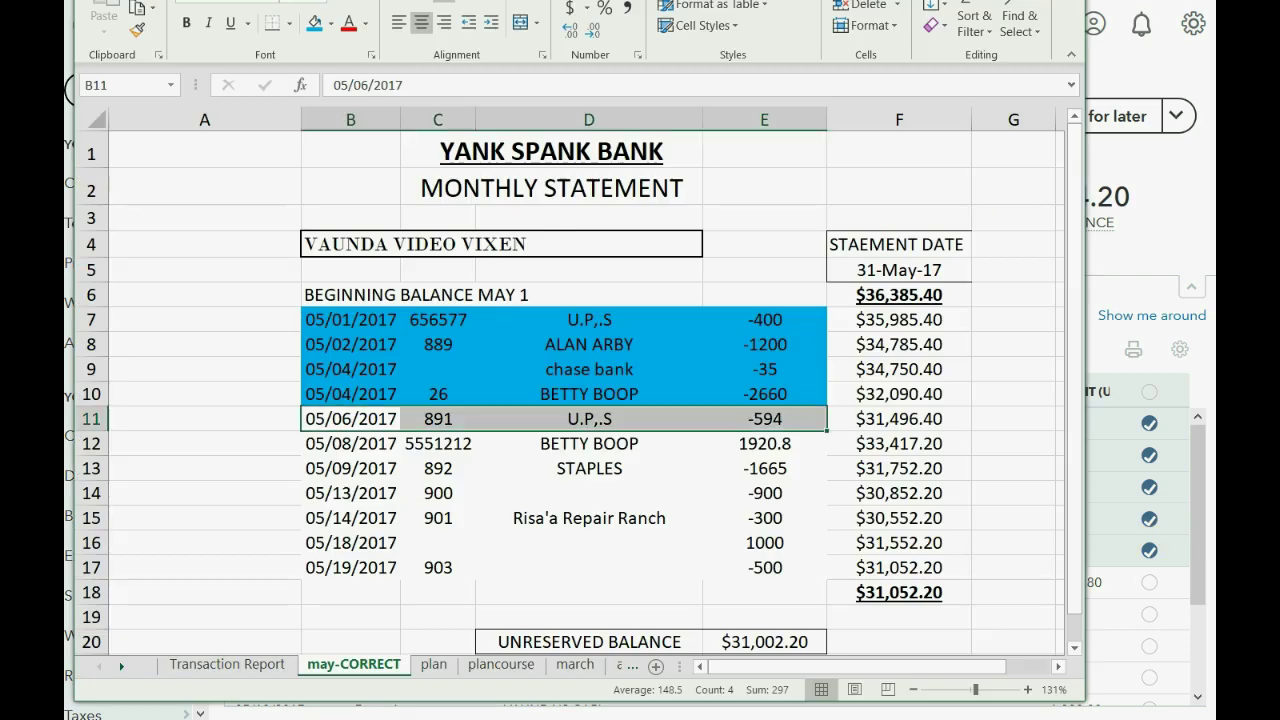
click(312, 24)
- Match the 05/08/2017 deposit of 1,920.80: mark it cleared in QuickBooks and fill statement row 12 blue in Excel
drag(320, 443, 760, 443)
click(1120, 268)
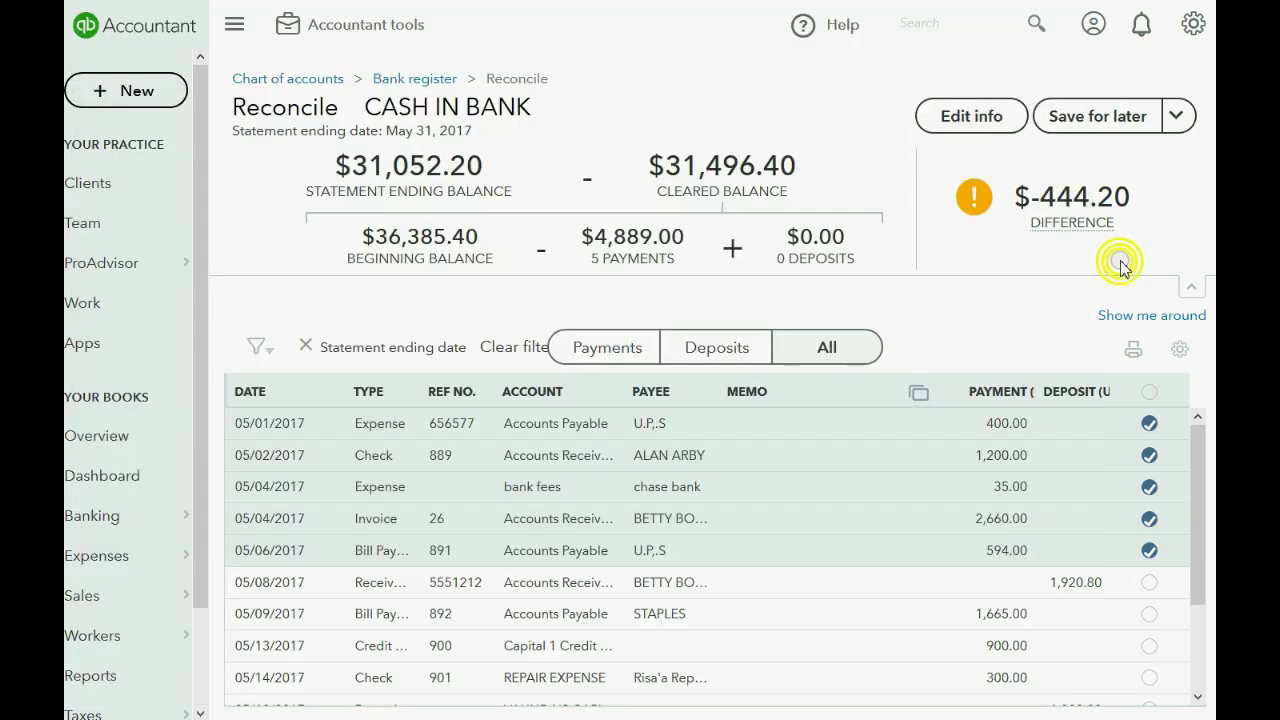
click(1152, 582)
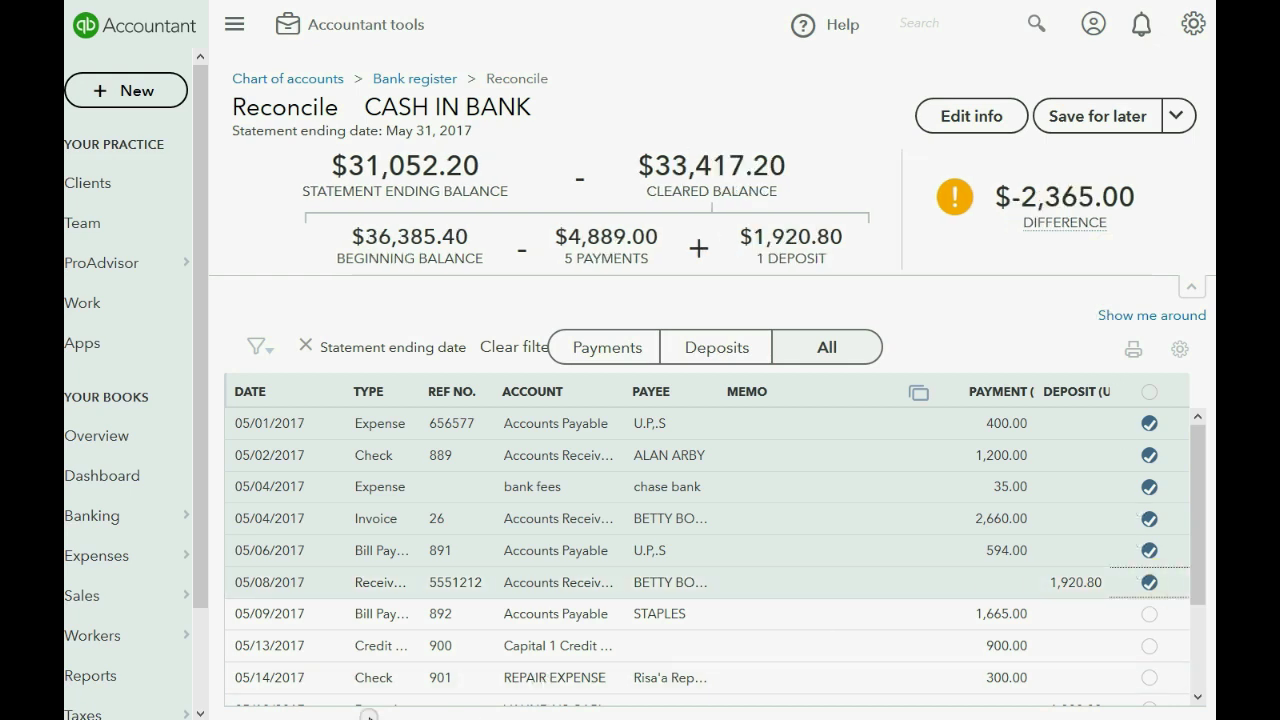
click(308, 712)
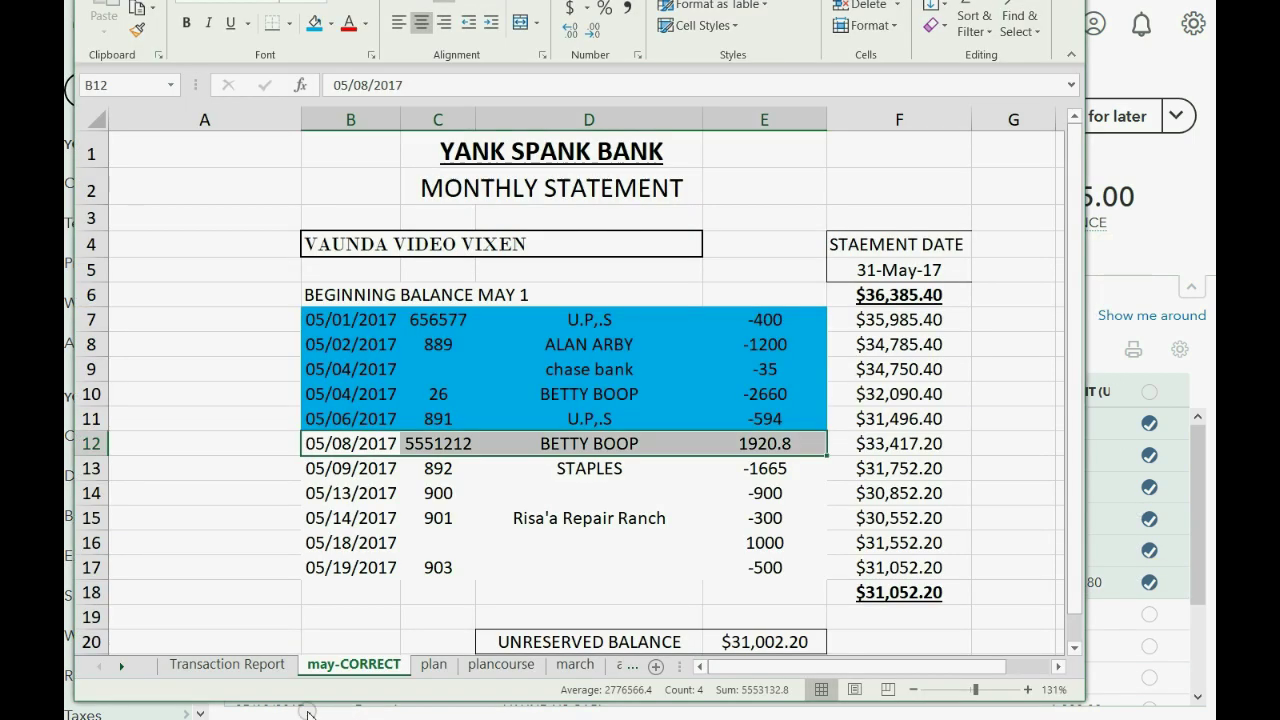
click(314, 22)
- Match the 05/09/2017 STAPLES bill payment of 1,665.00: mark it cleared in QuickBooks and fill statement row 13 blue in Excel
drag(350, 475, 790, 470)
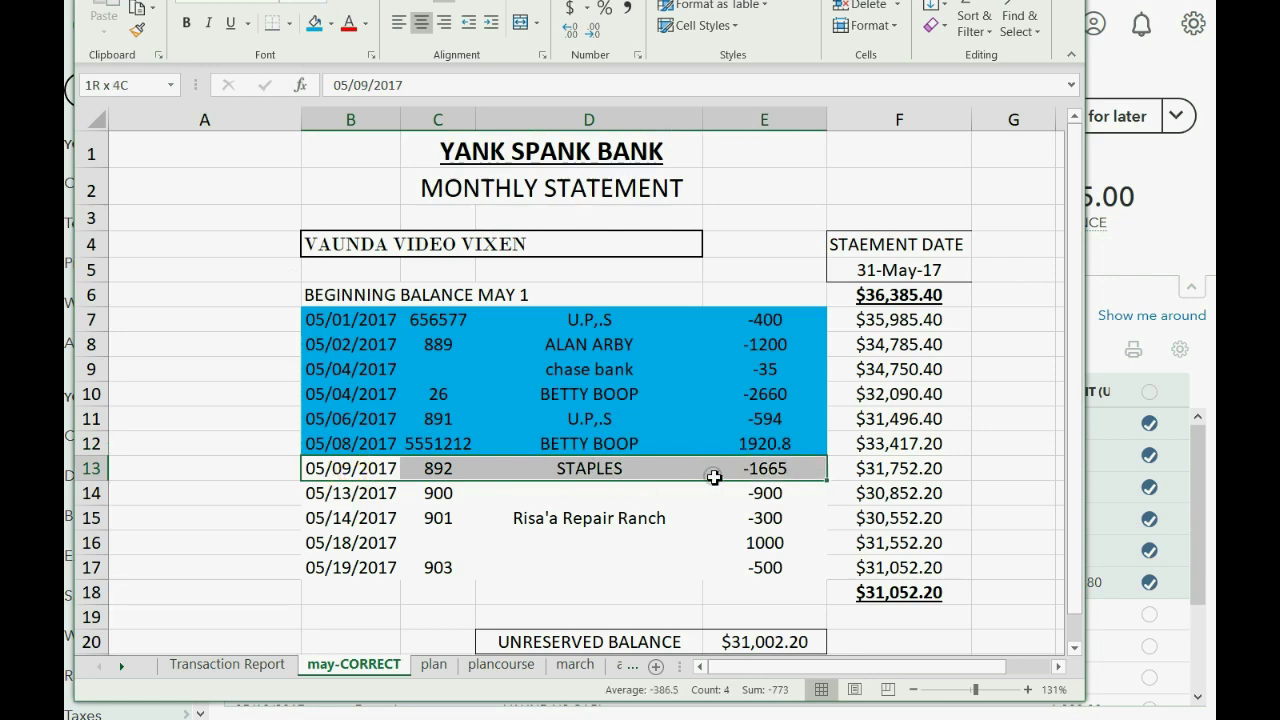
click(1143, 240)
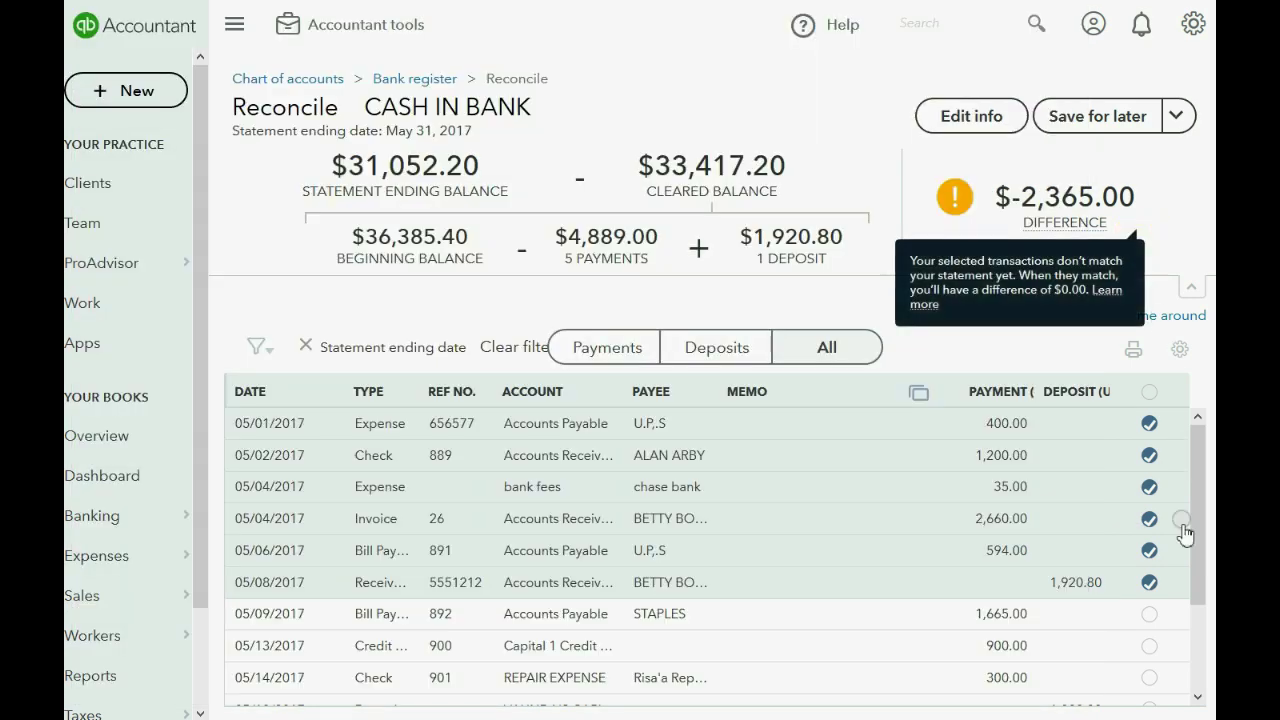
click(1149, 613)
key(alt+Tab)
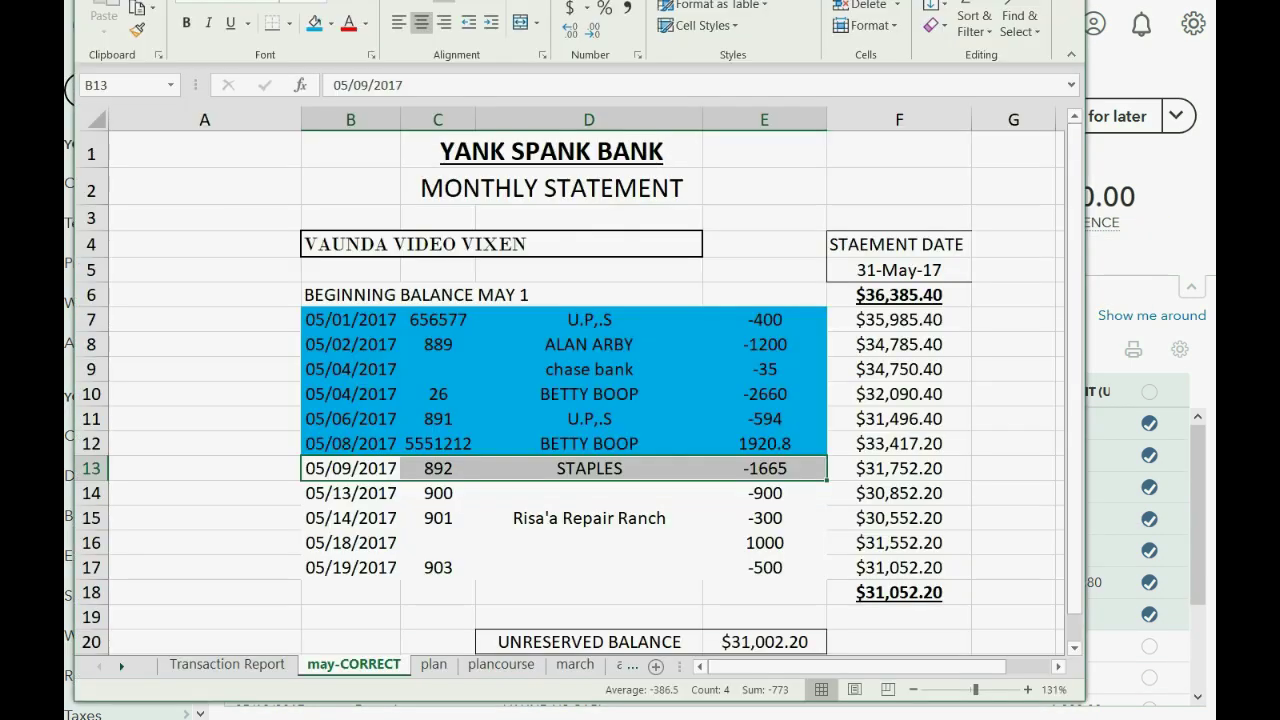
click(314, 22)
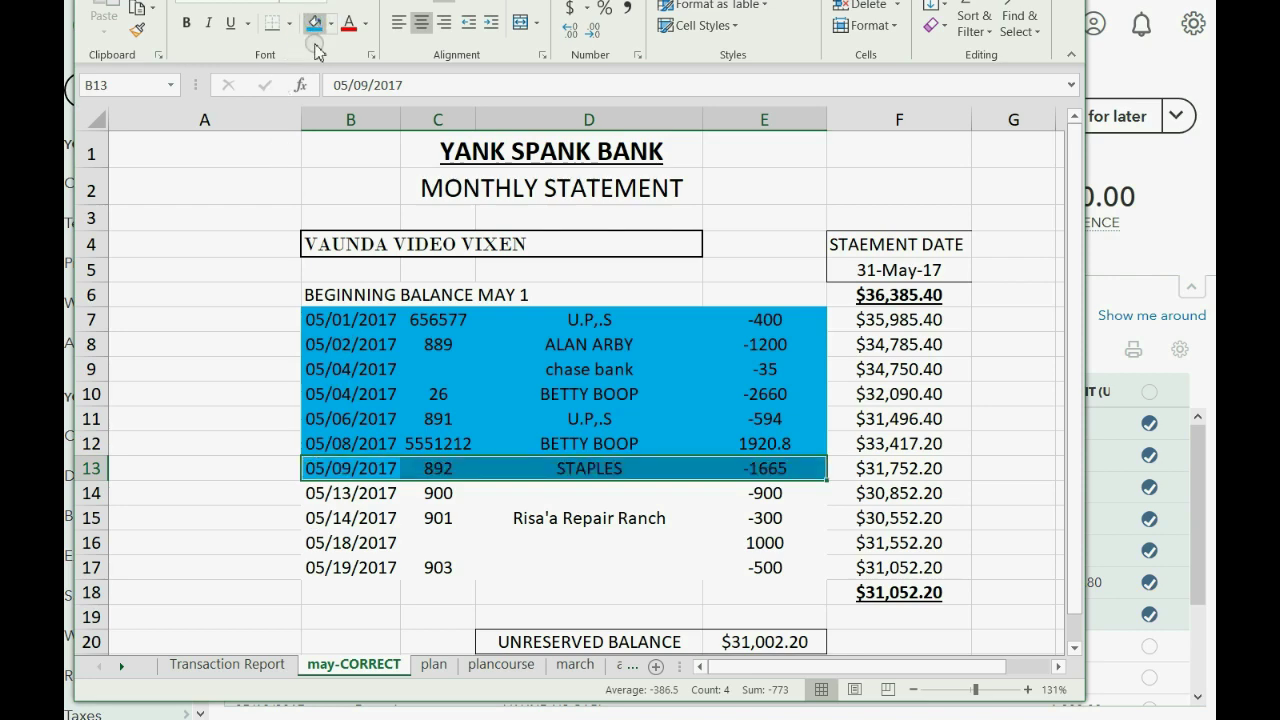
- Match the 05/13/2017 credit card payment of 900.00: mark it cleared in QuickBooks and fill statement row 14 blue in Excel
drag(386, 503, 823, 491)
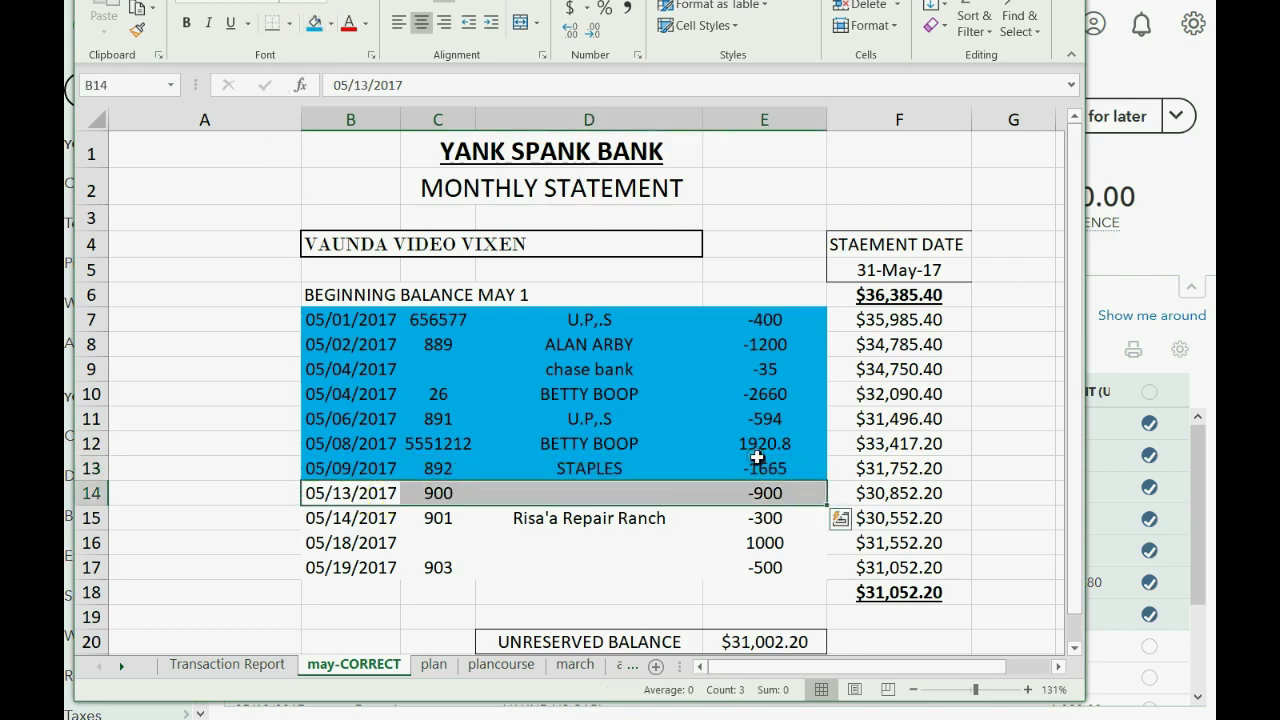
click(1134, 252)
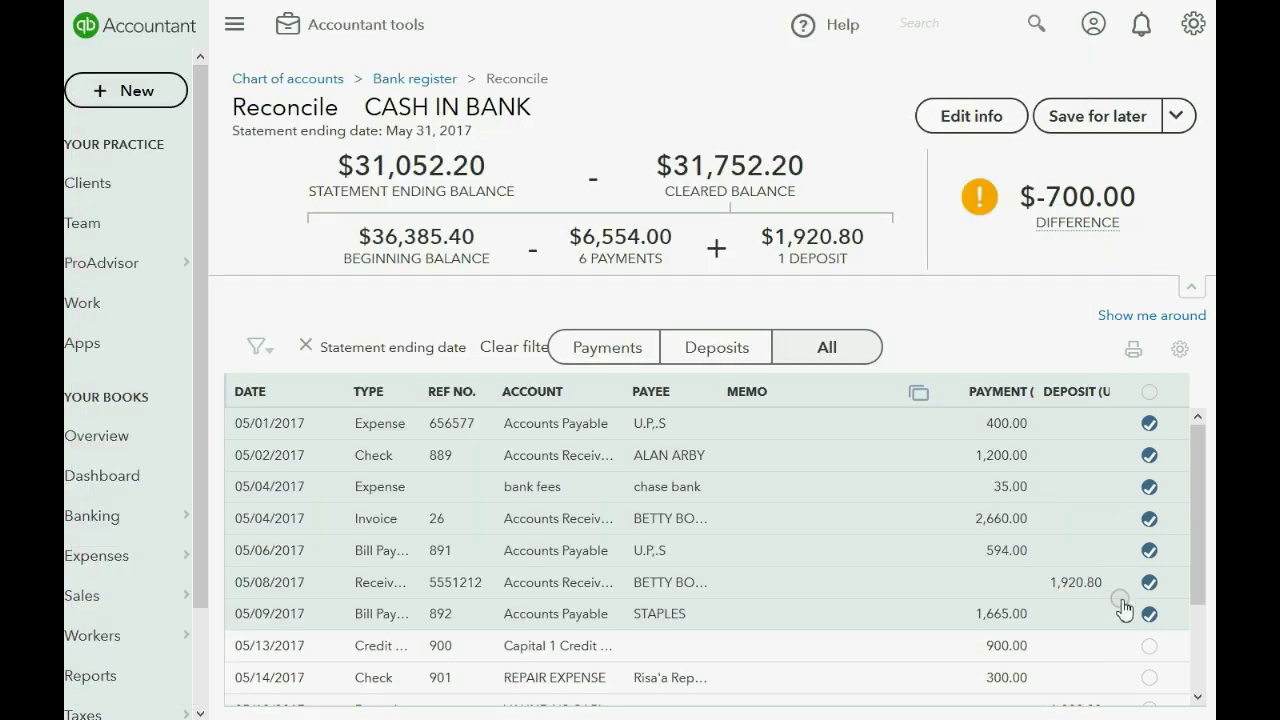
click(1151, 644)
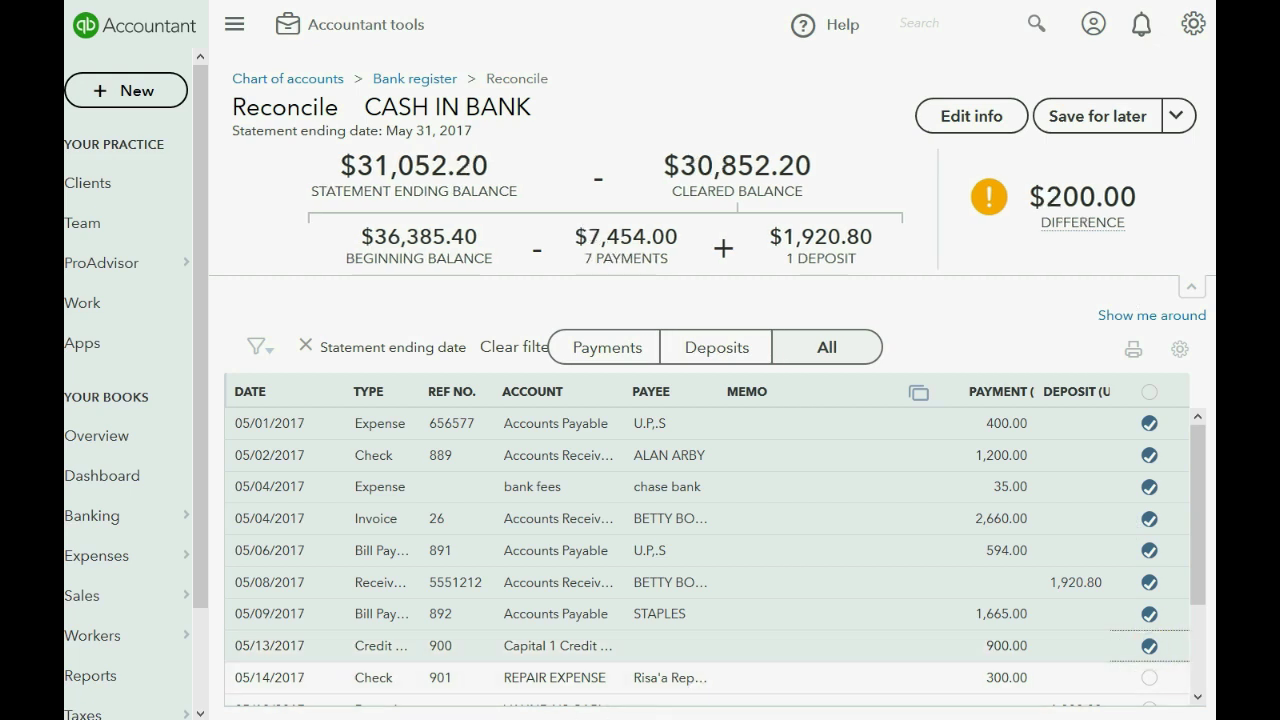
key(alt+Tab)
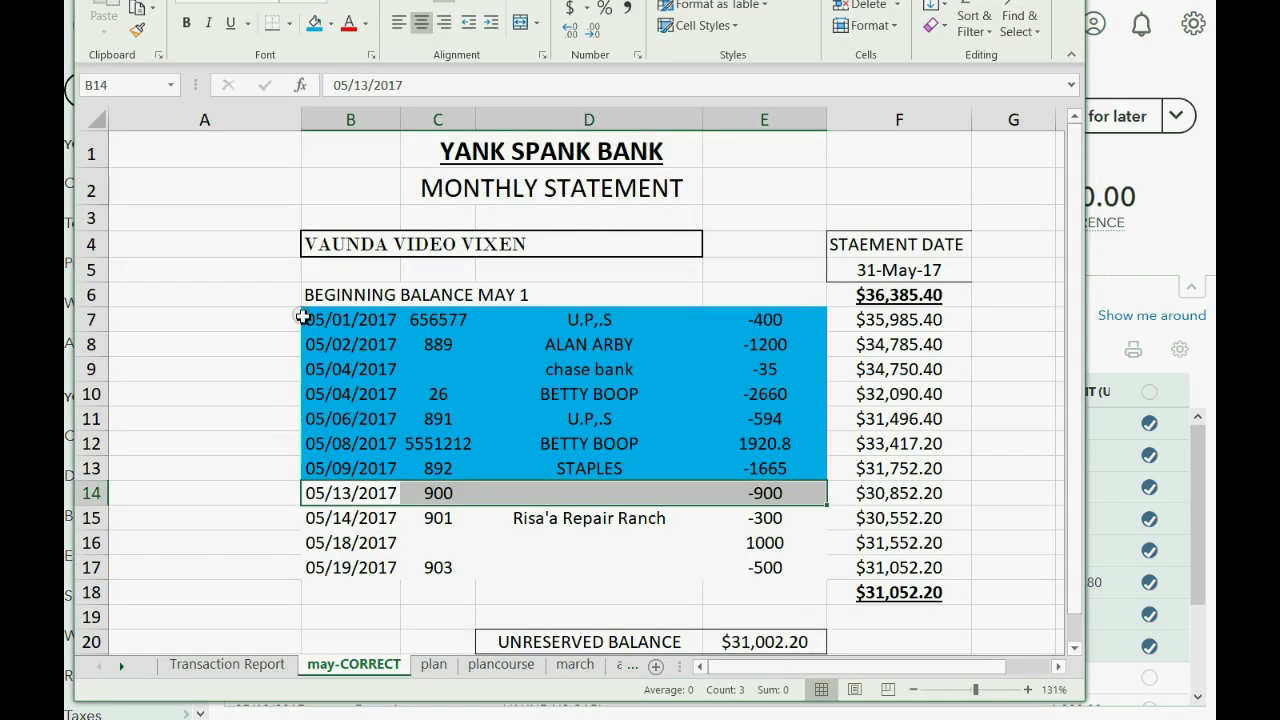
click(314, 22)
- Match the 05/14/2017 Risa'a Repair Ranch check of 300.00: mark it cleared in QuickBooks and fill statement row 15 blue in Excel
drag(346, 517, 715, 517)
click(1140, 258)
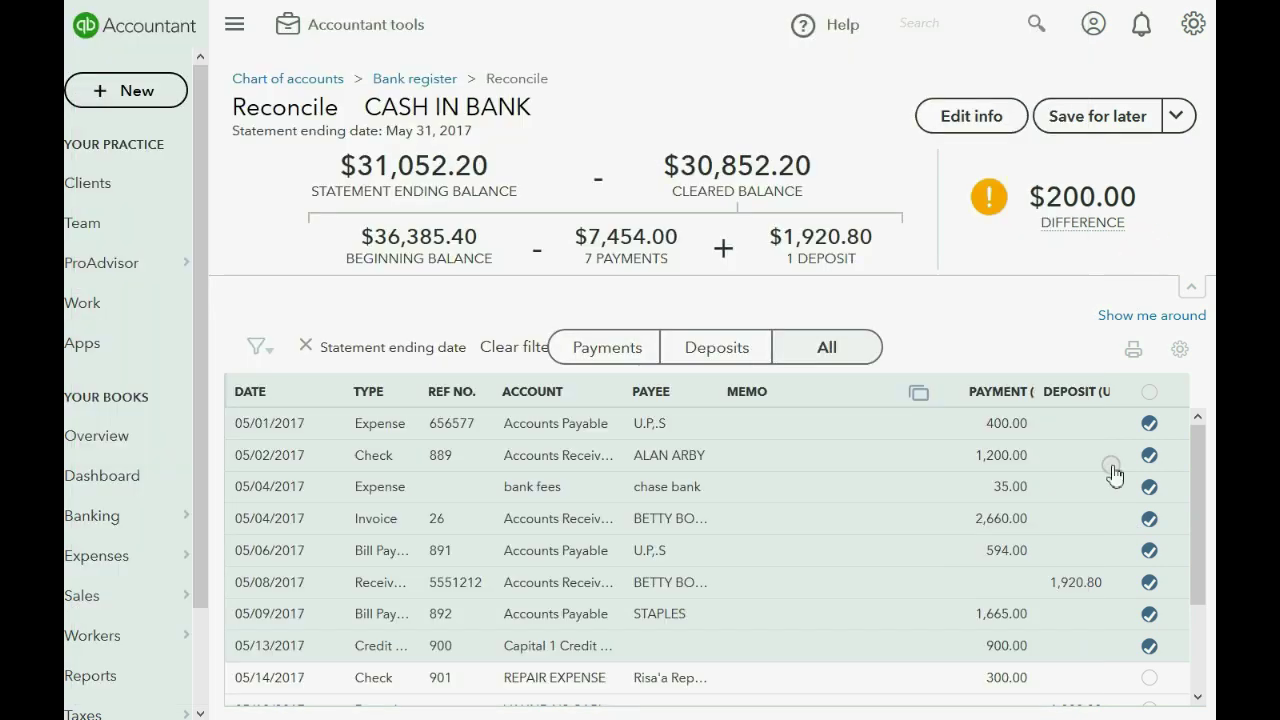
click(1148, 677)
scroll(1135, 640, down, 1)
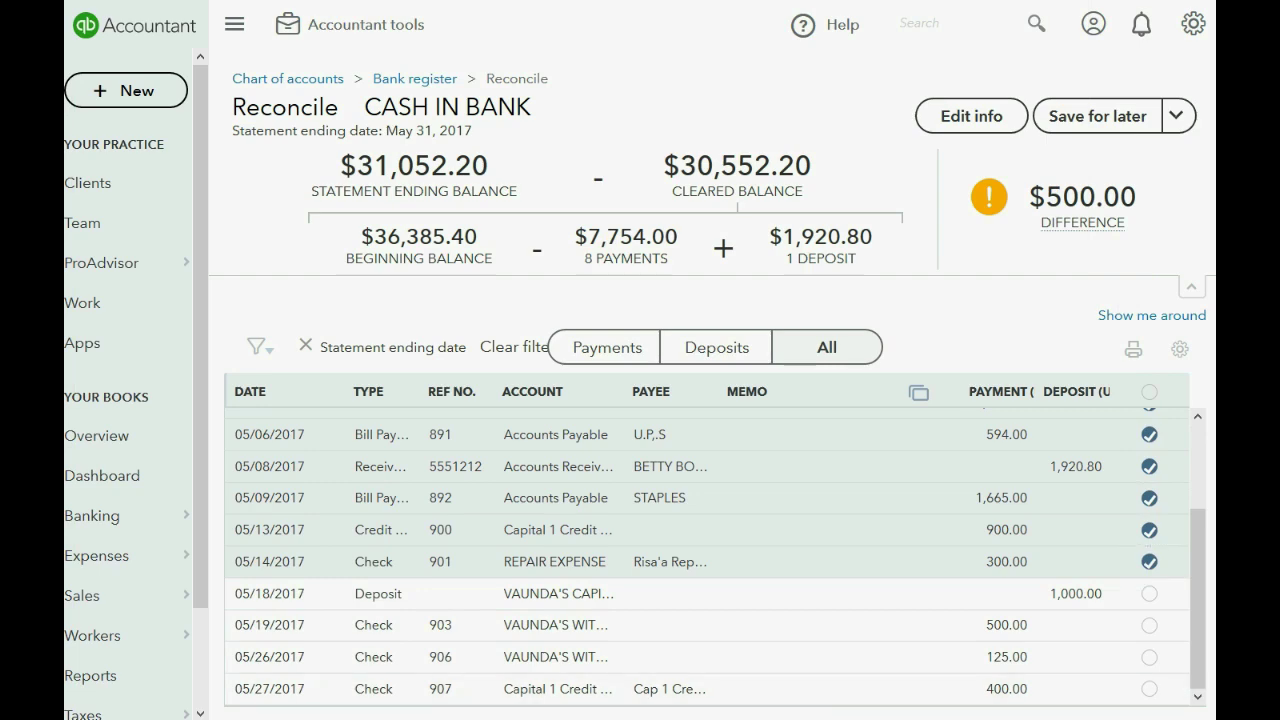
click(290, 718)
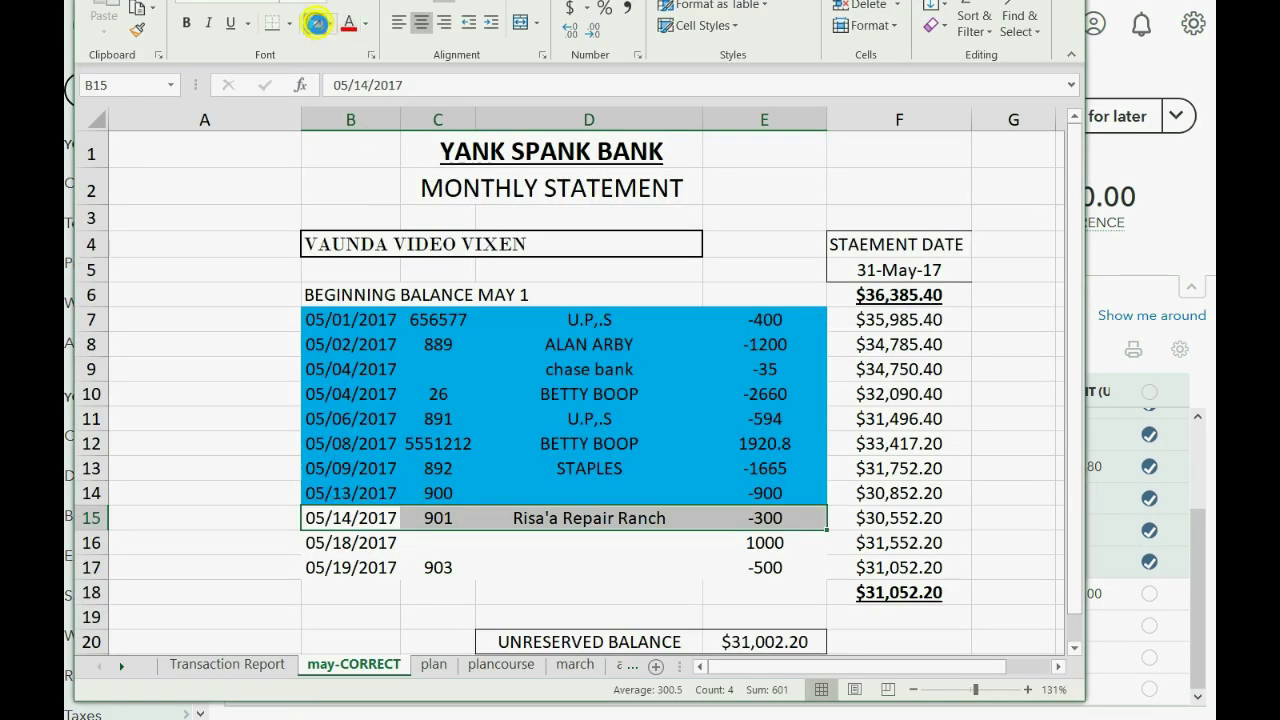
click(315, 22)
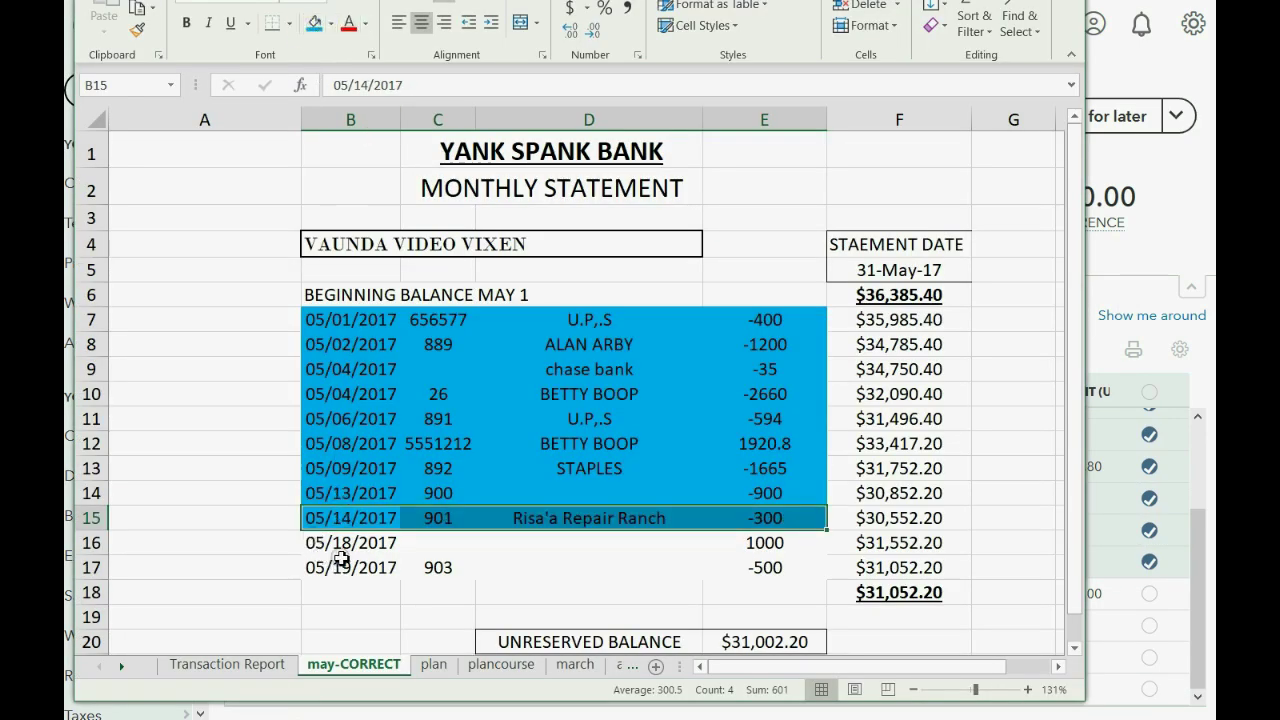
- Match the 05/18/2017 deposit of 1,000.00: mark it cleared in QuickBooks and fill statement row 16 blue in Excel
click(1184, 245)
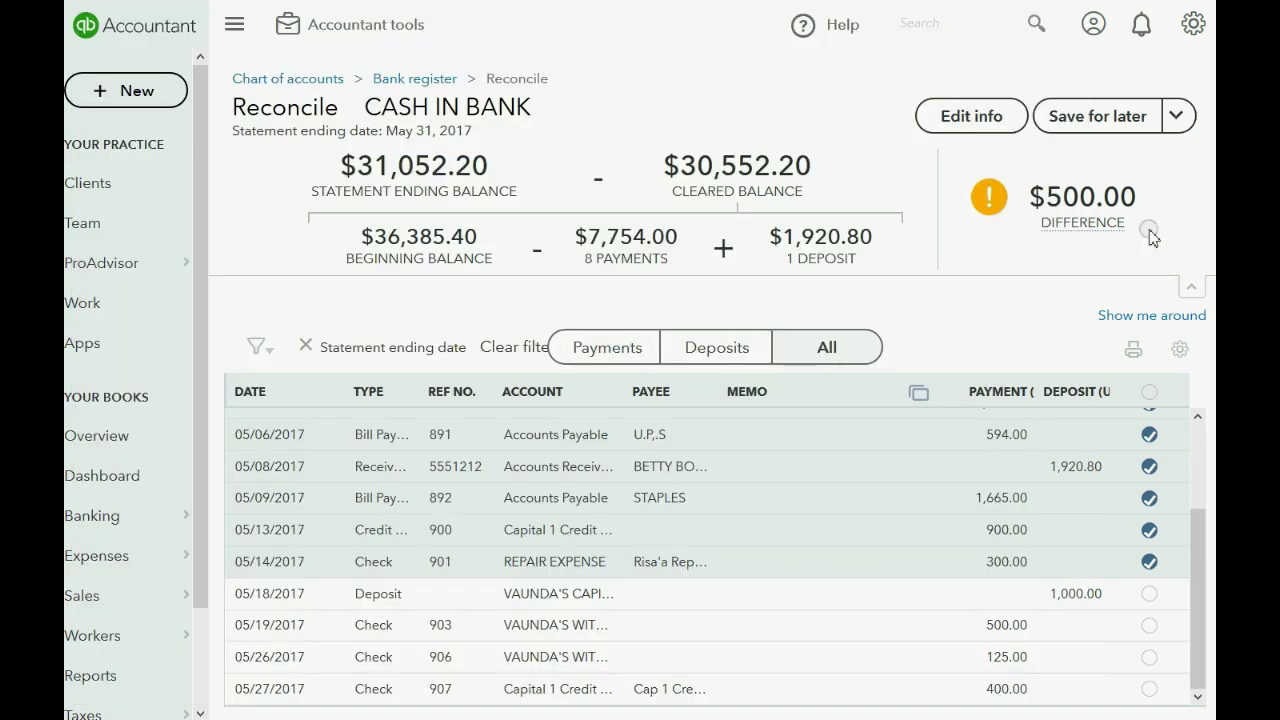
key(alt+Tab)
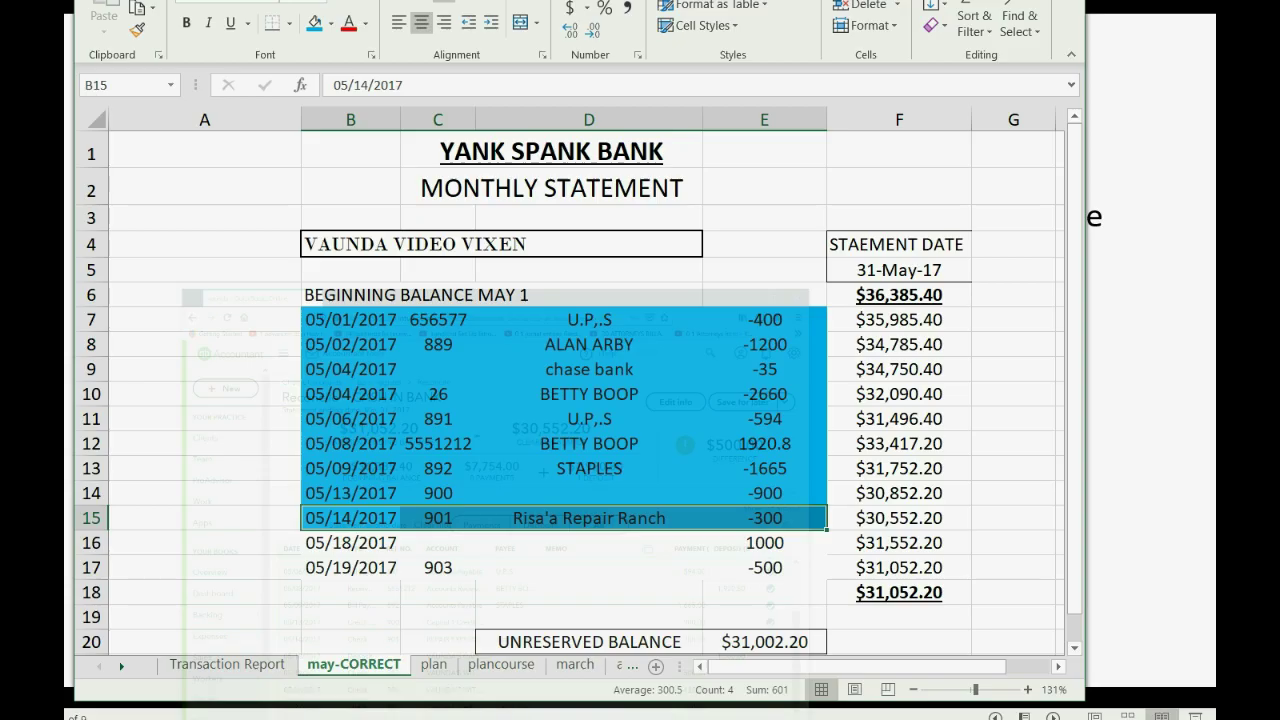
drag(357, 546, 730, 546)
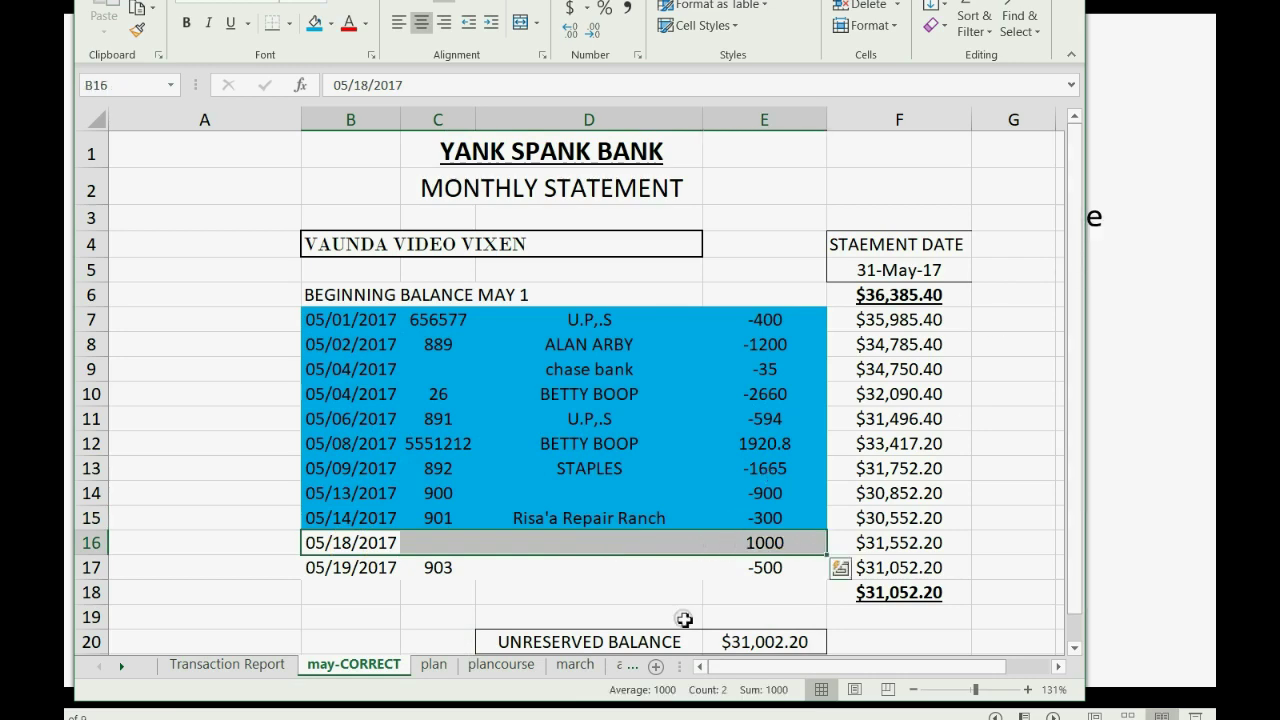
key(alt+Tab)
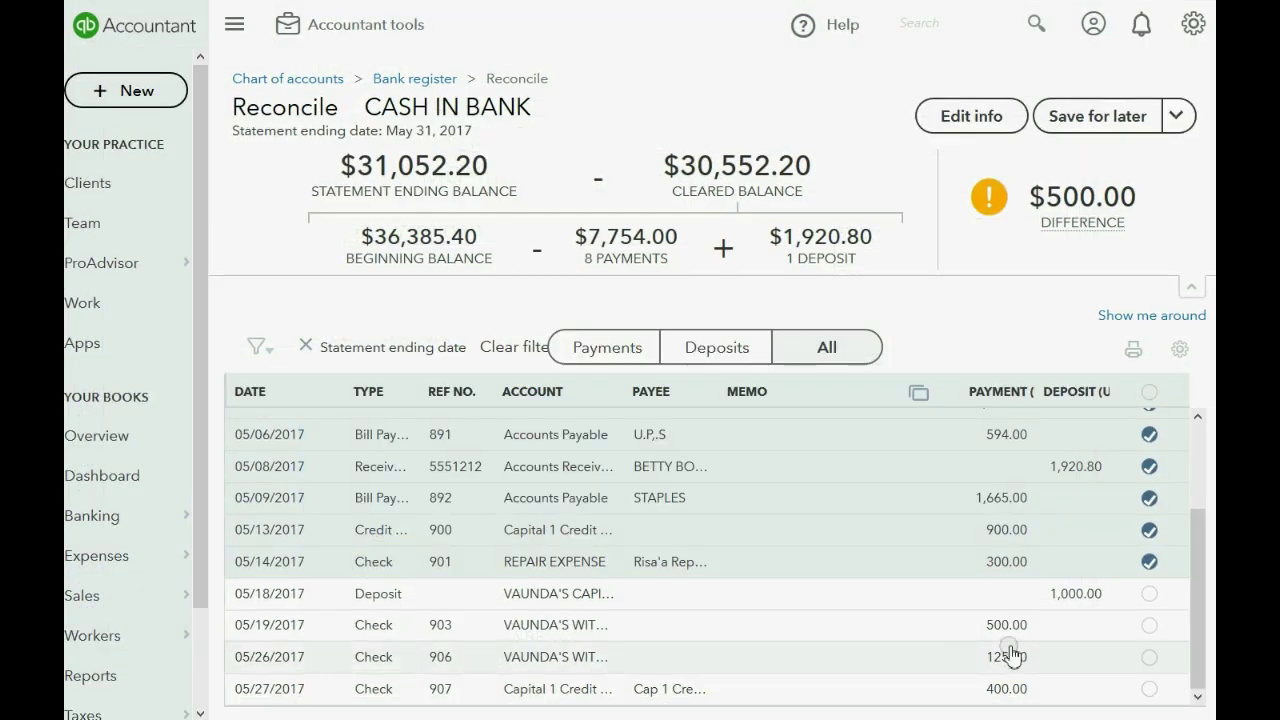
click(1153, 595)
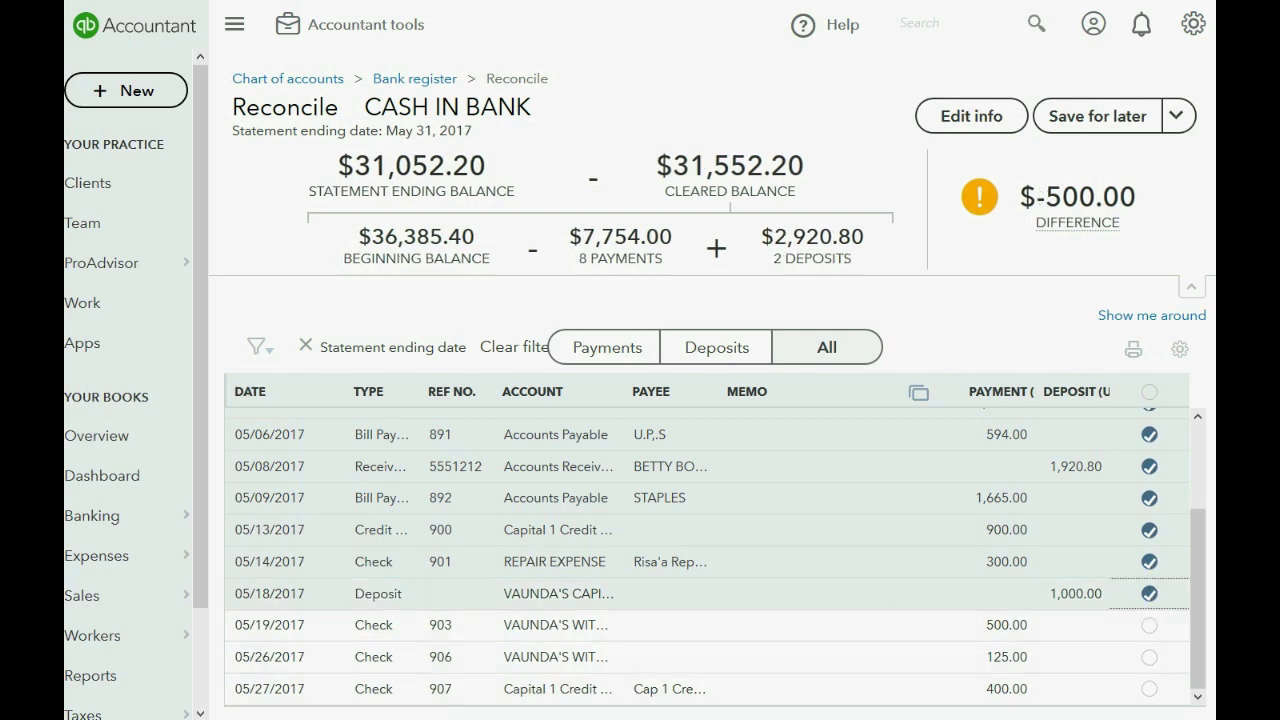
key(alt+Tab)
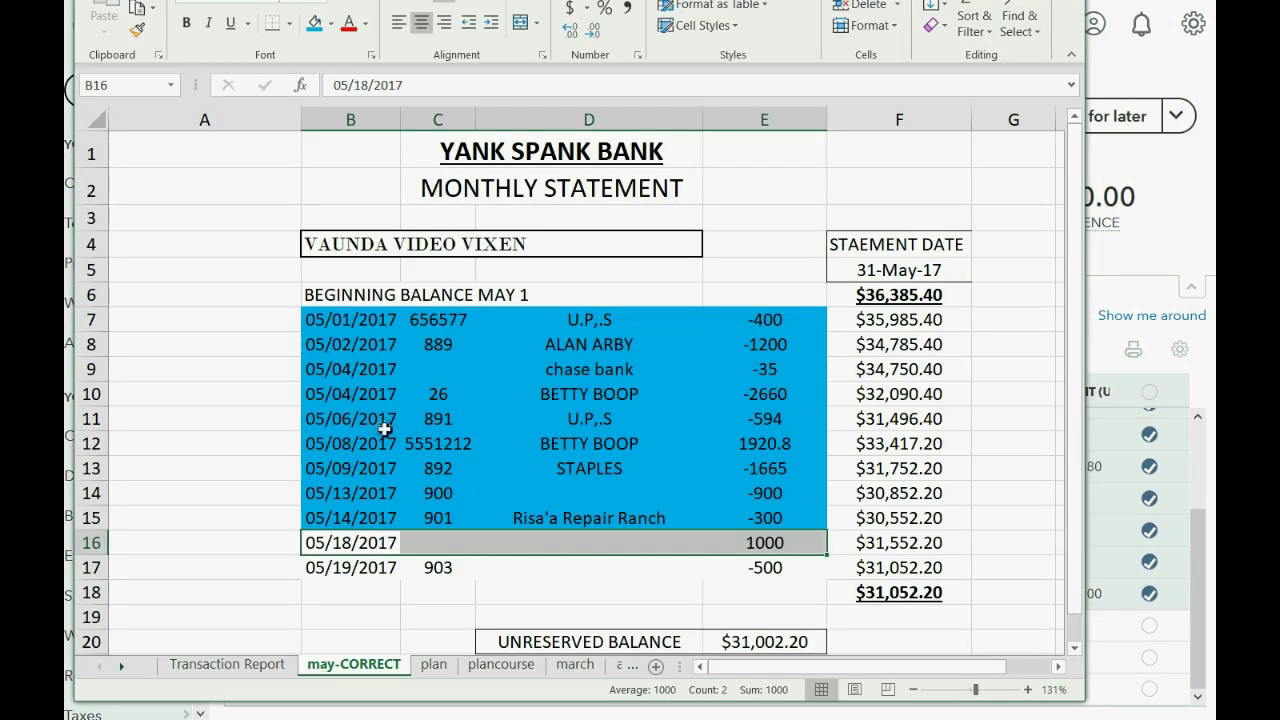
click(314, 24)
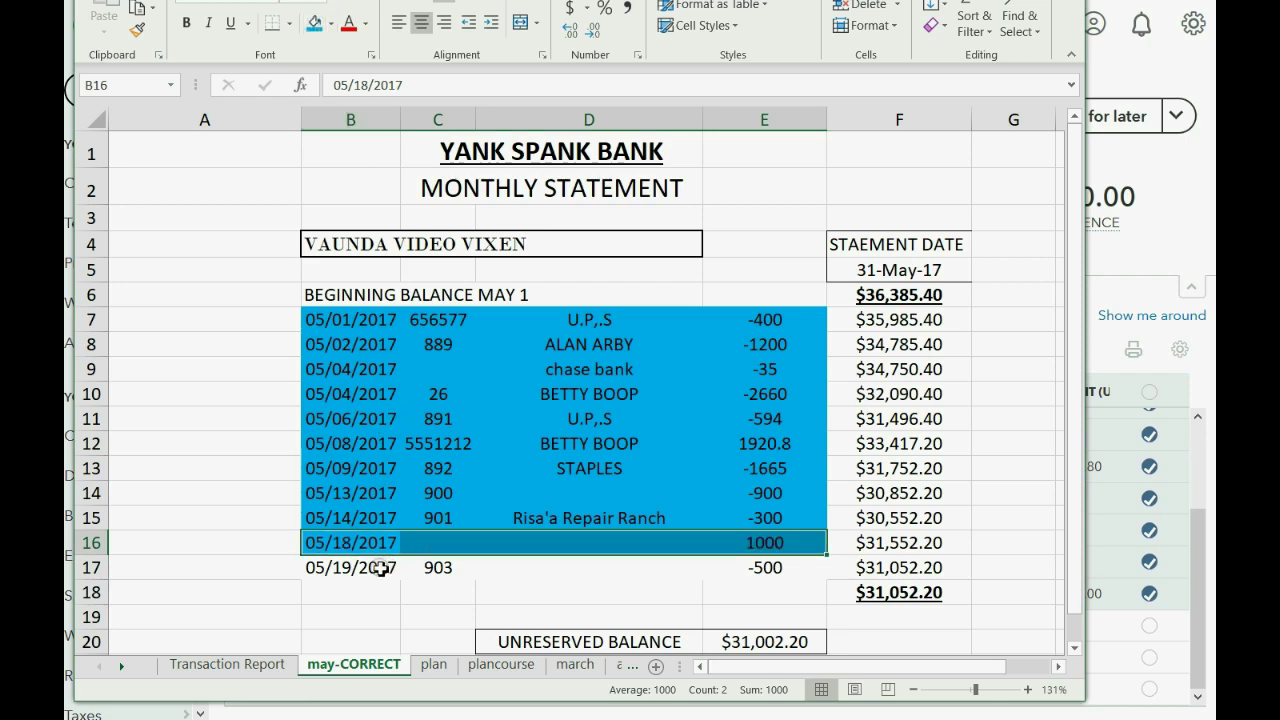
- Match the 05/19/2017 check of 500.00: mark it cleared in QuickBooks and fill statement row 17 blue in Excel
drag(381, 568, 725, 569)
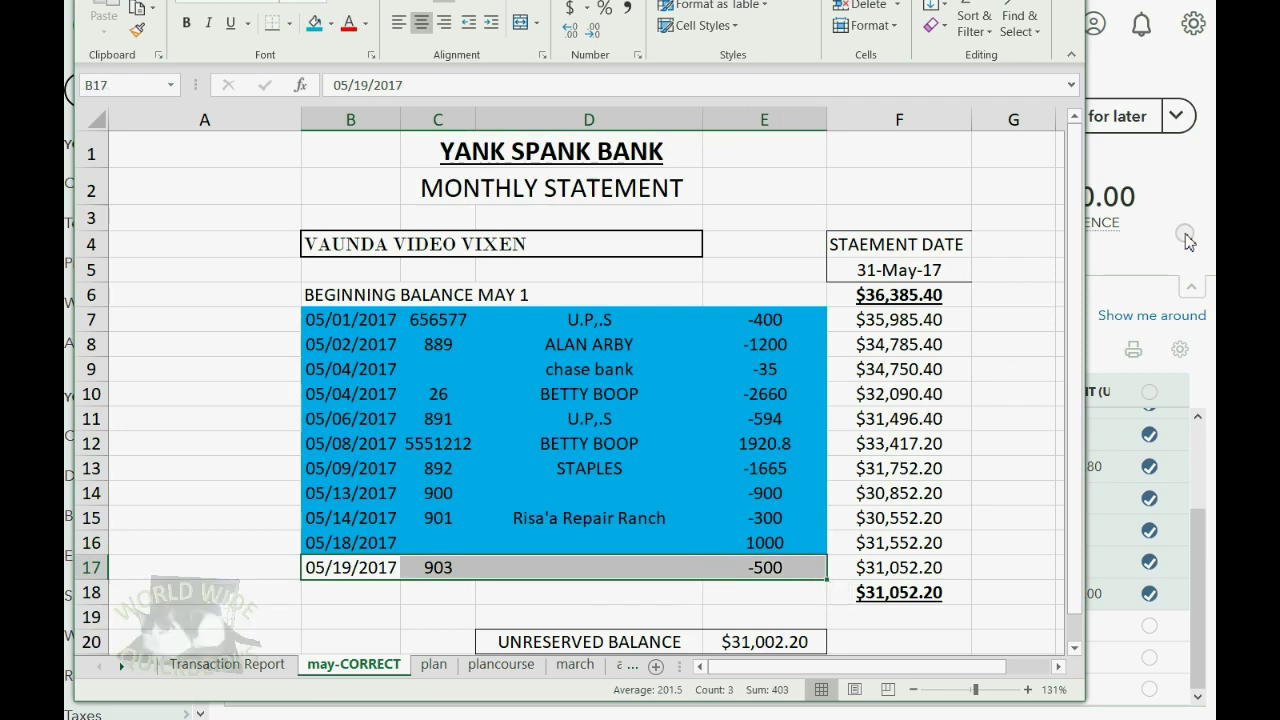
click(1186, 238)
click(1142, 221)
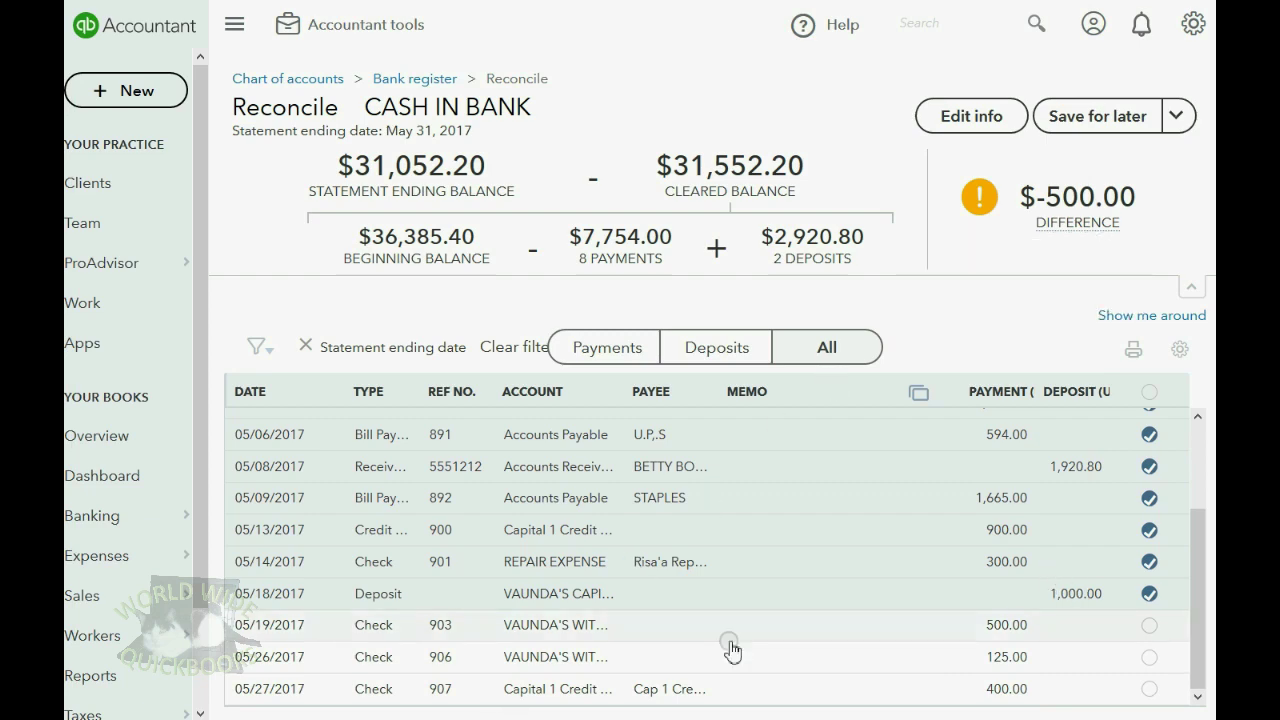
key(alt+Tab)
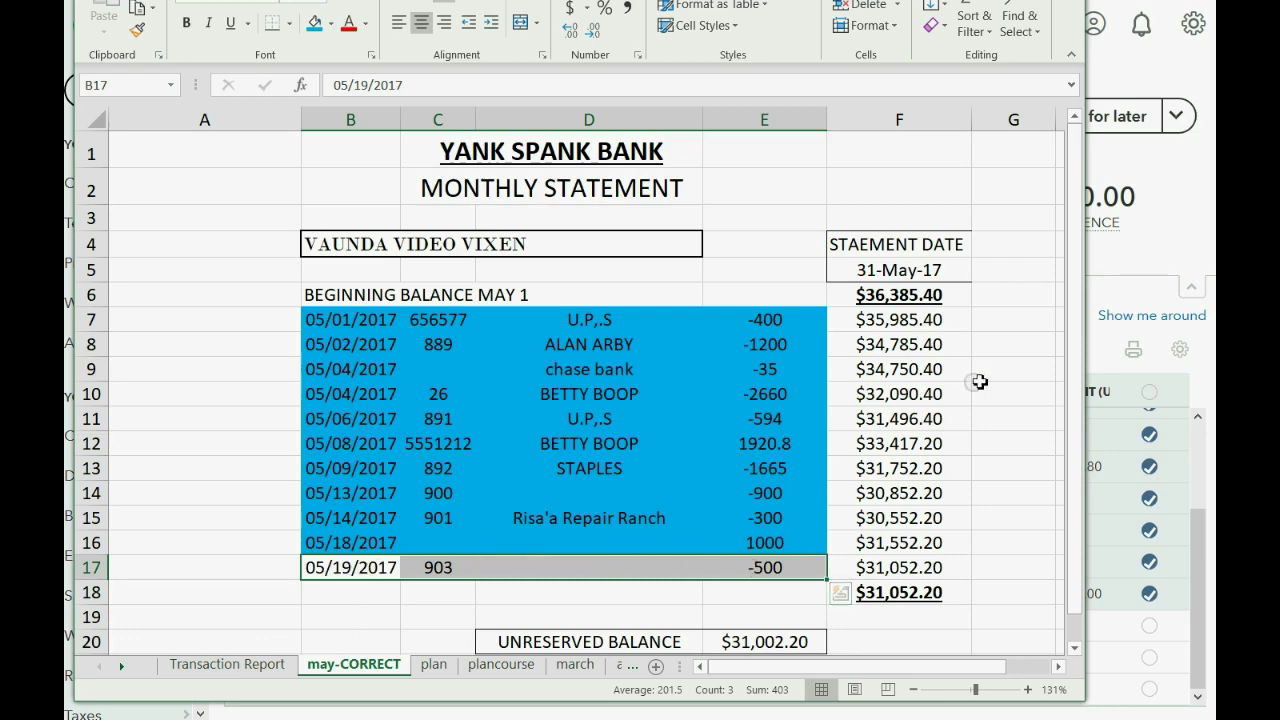
click(1177, 230)
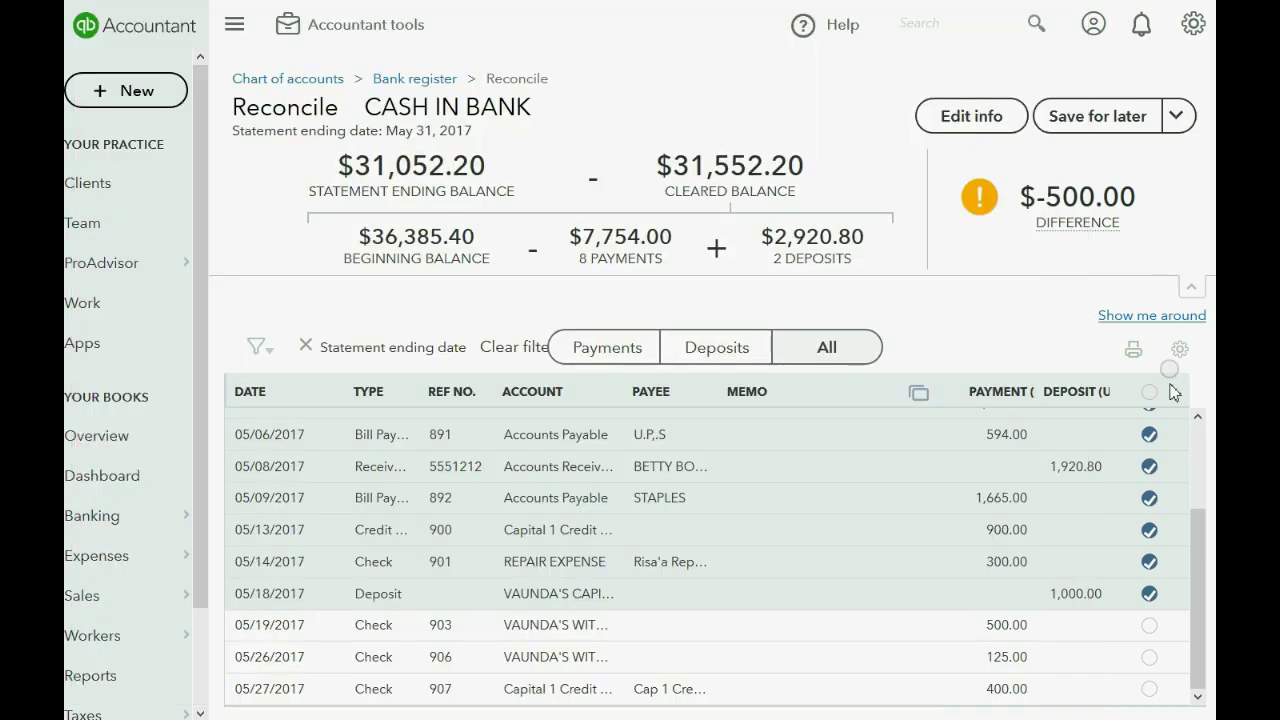
click(1149, 624)
mouse_move(1082, 217)
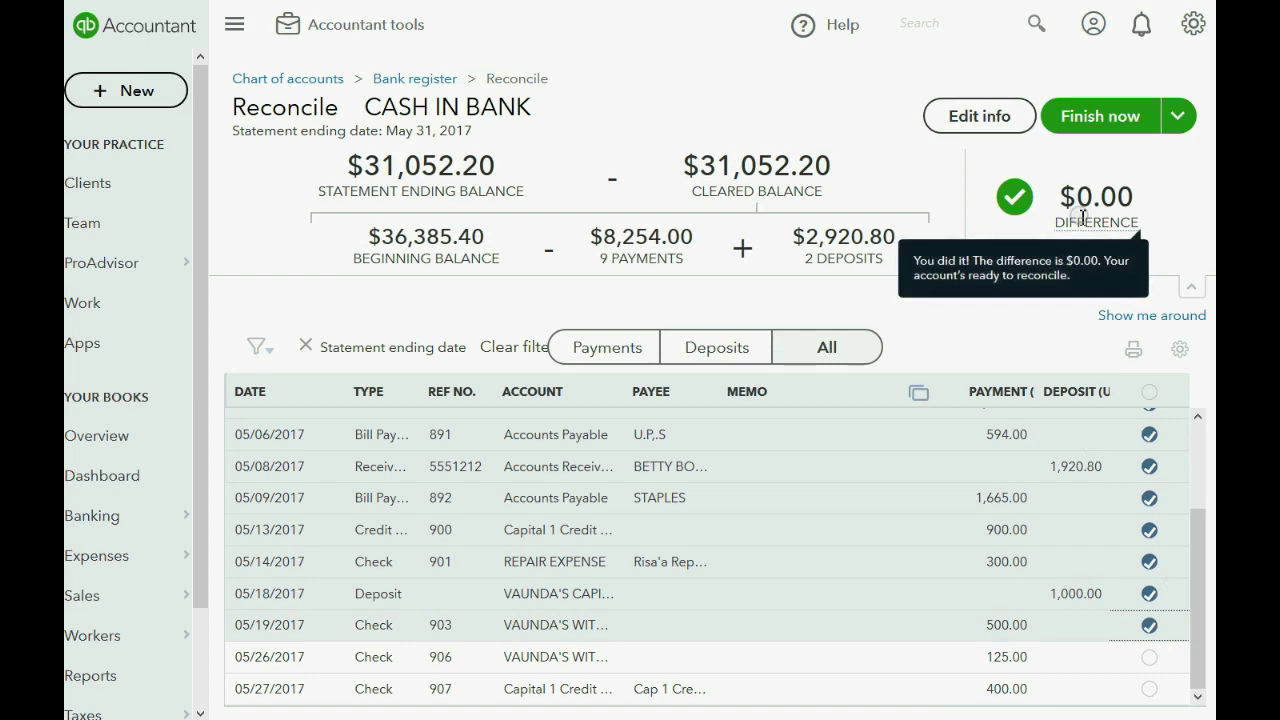
key(alt+Tab)
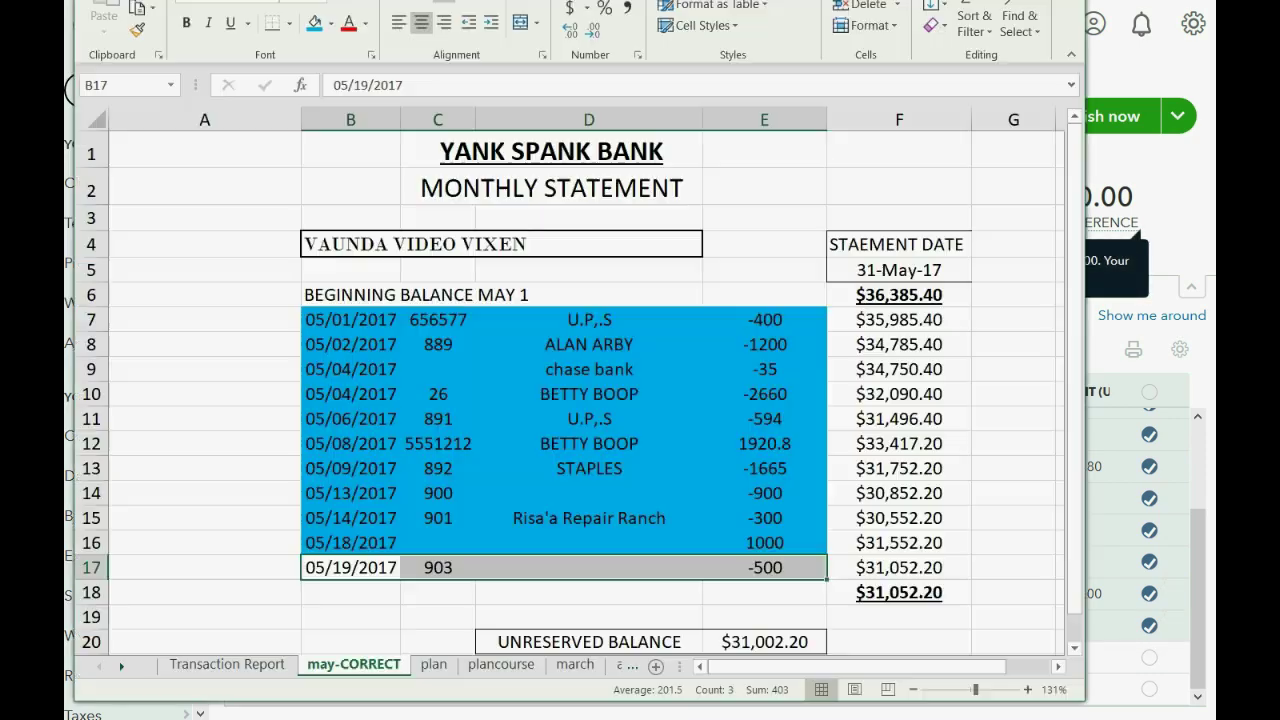
click(314, 30)
click(215, 221)
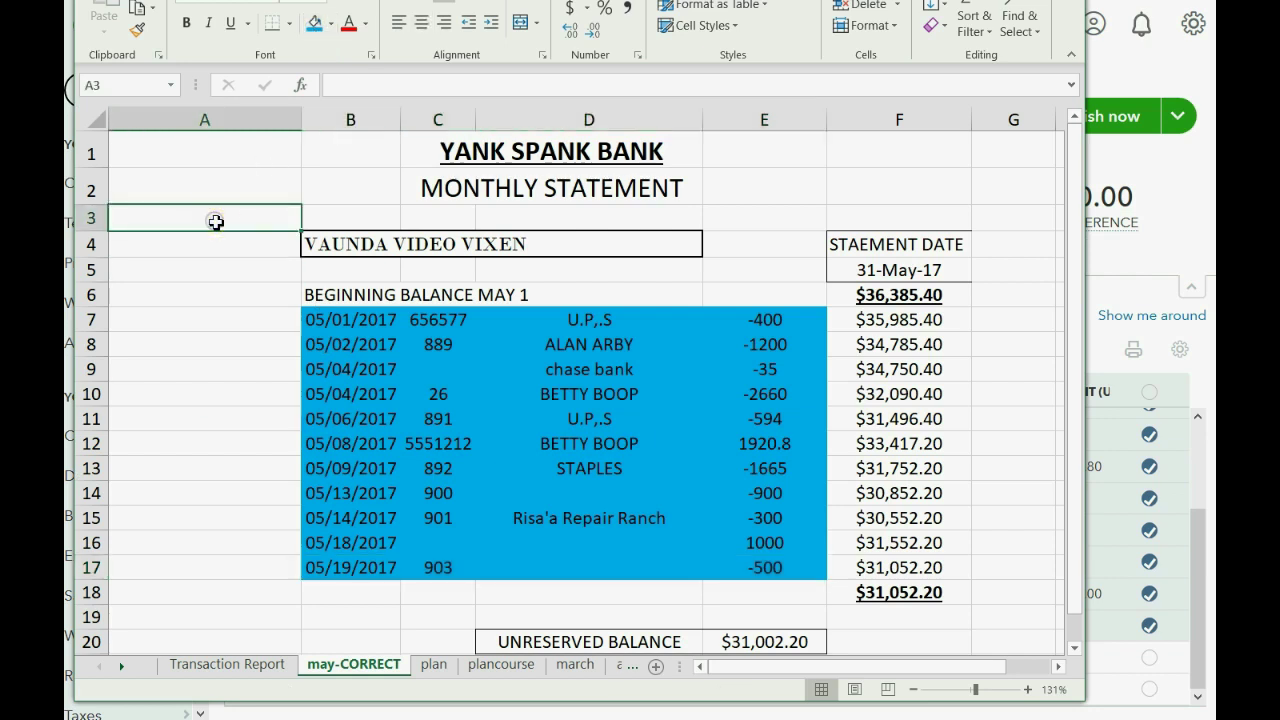
- Review the matched statement rows 7 to 17 in Excel, then finish the CASH IN BANK reconciliation in QuickBooks without viewing the report
drag(333, 322, 750, 572)
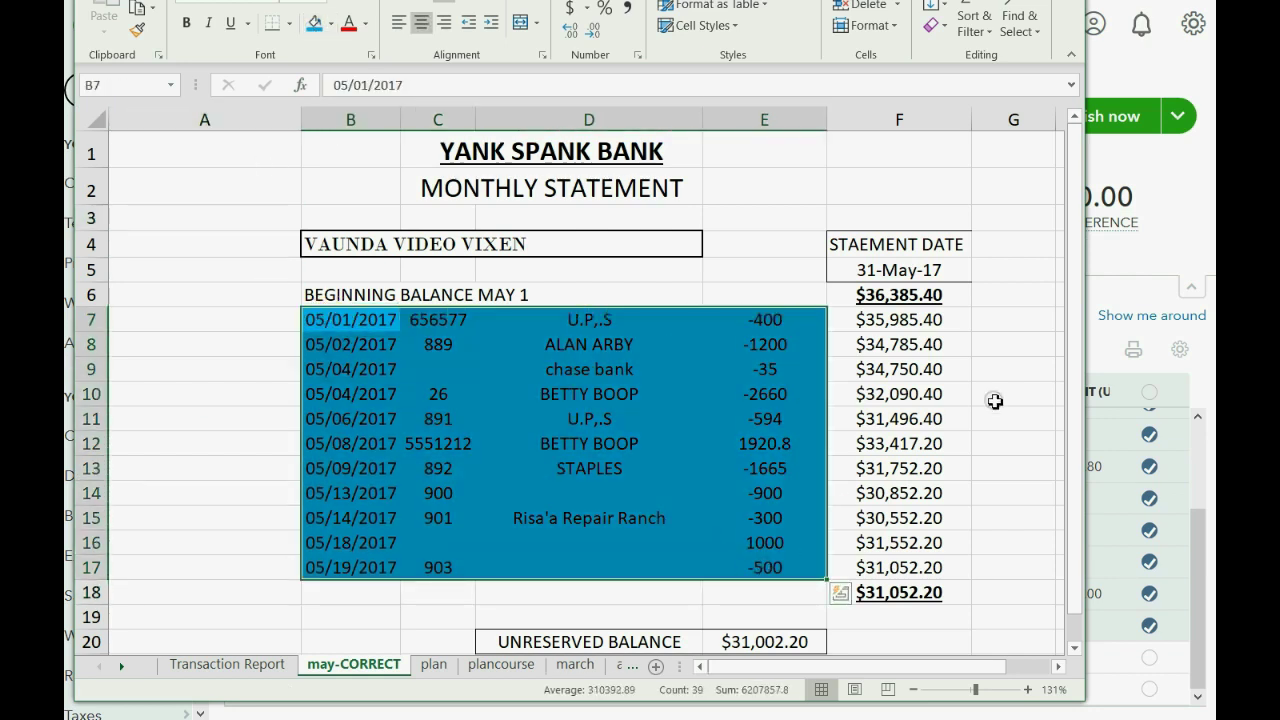
click(1166, 200)
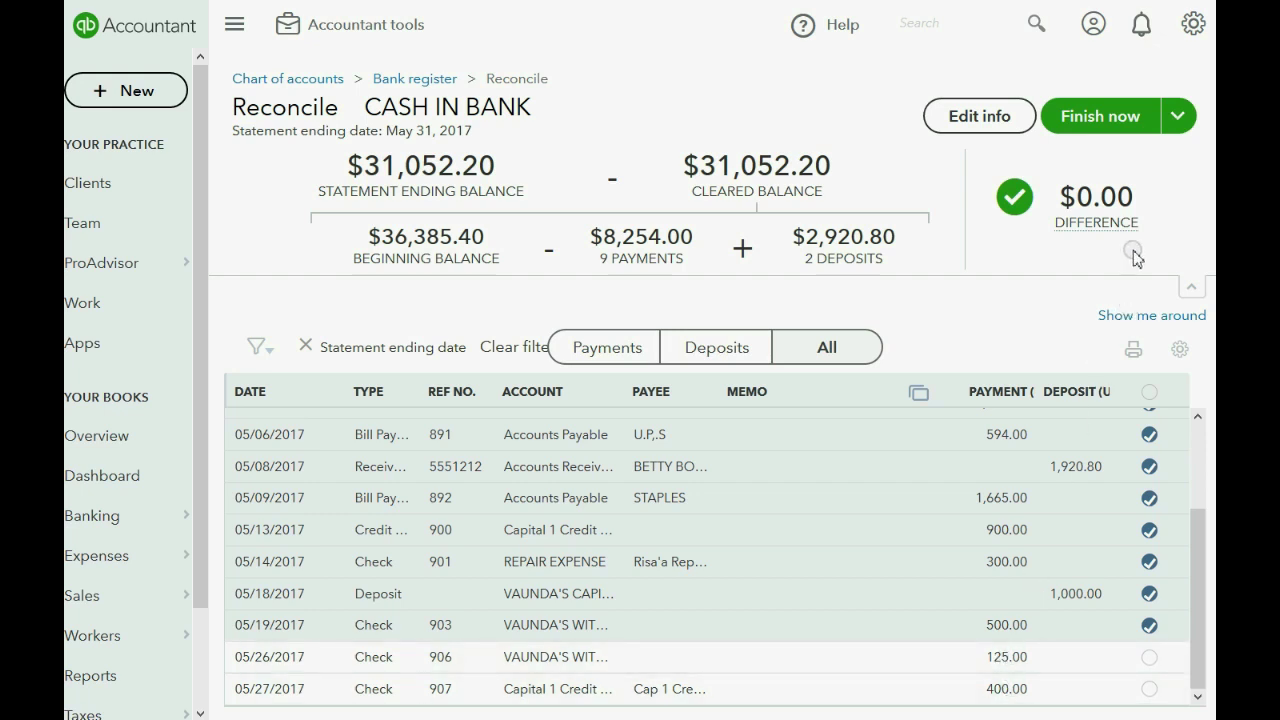
click(1089, 118)
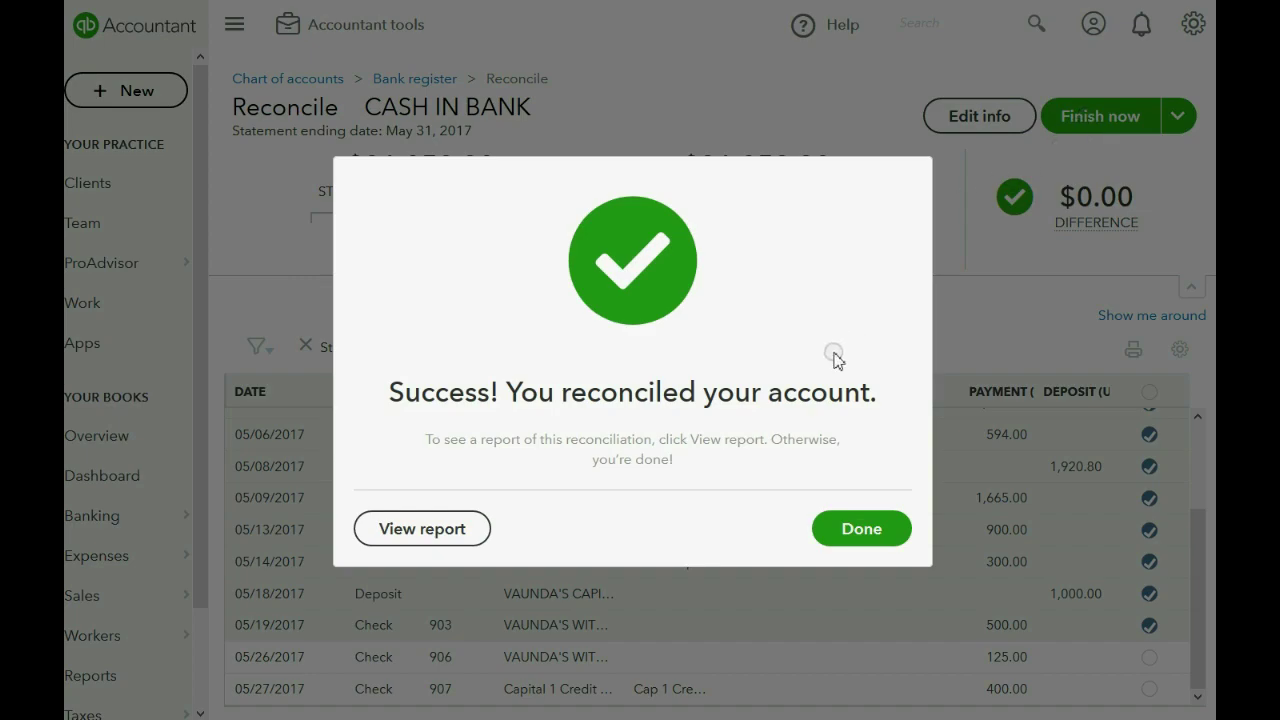
click(839, 532)
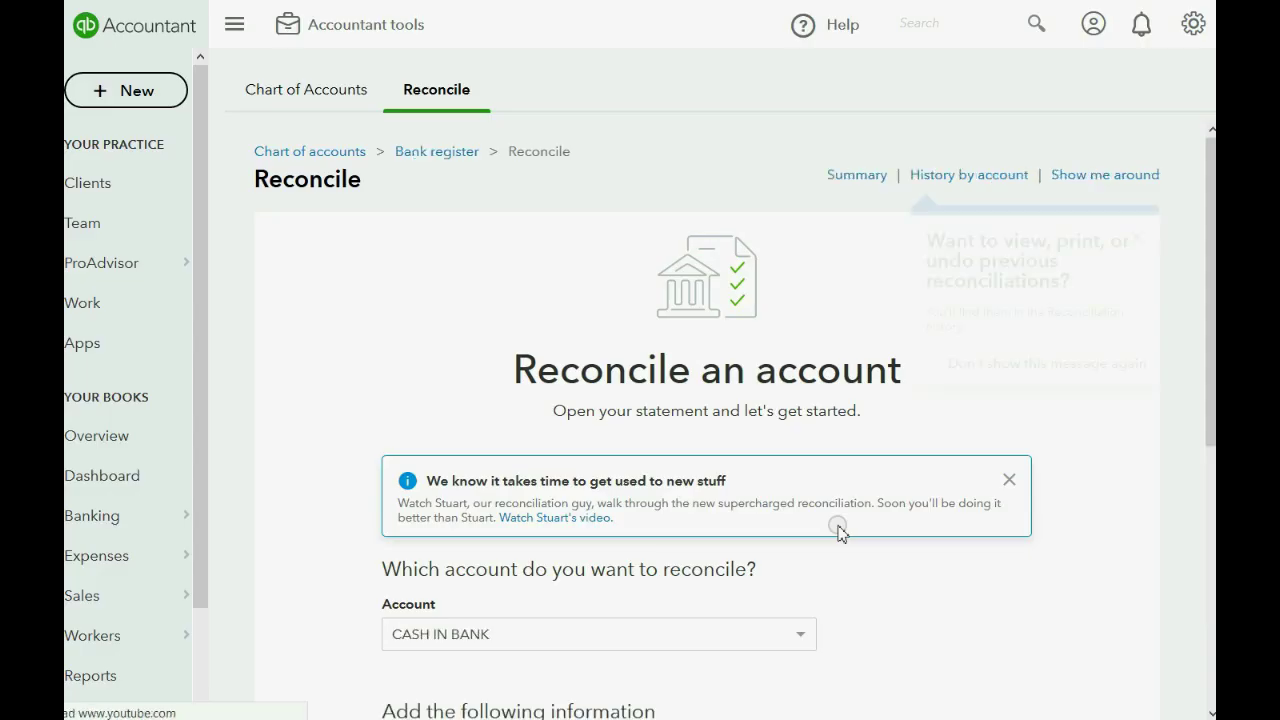